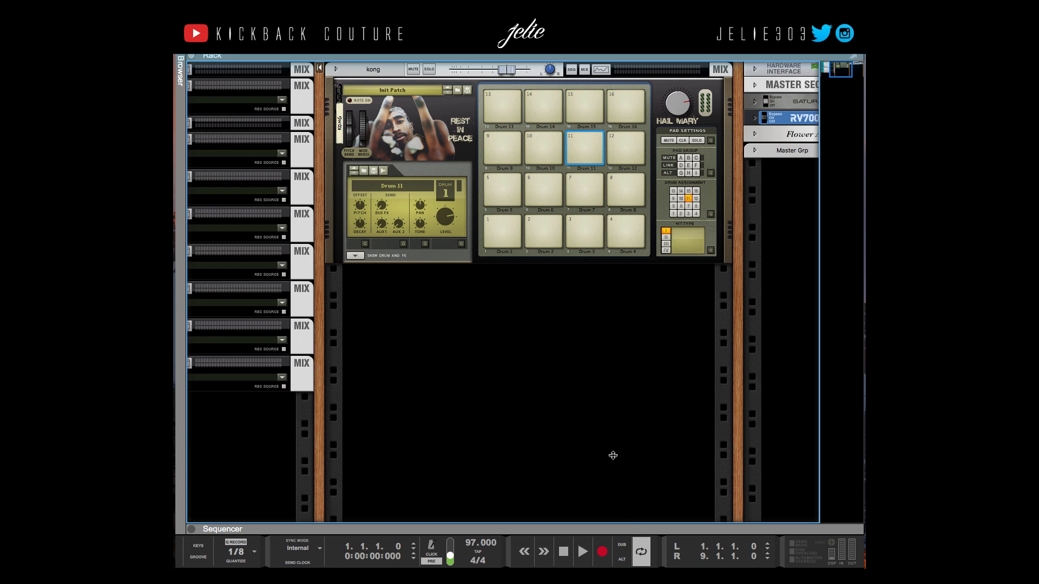
Import the Jill Scott "Comes To The Light" MP3 from the desktop onto a new audio track starting at bar 1.
key(F7)
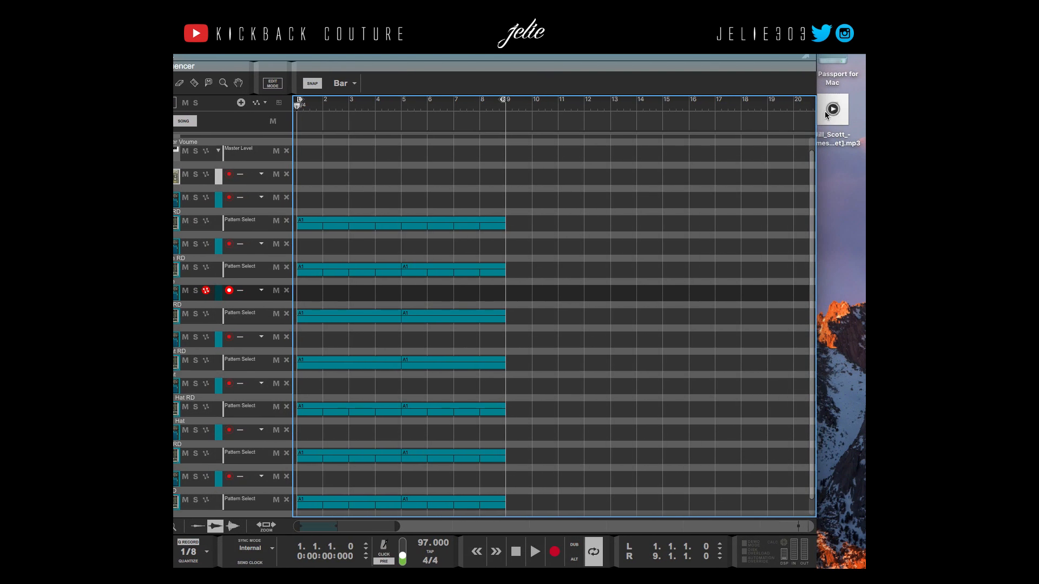
drag(832, 110, 297, 164)
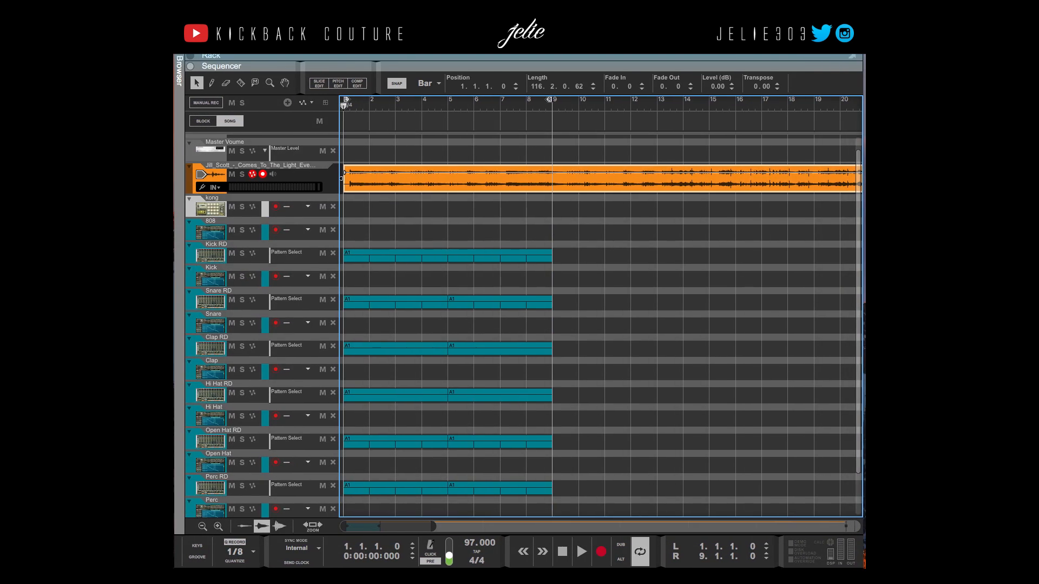
click(391, 154)
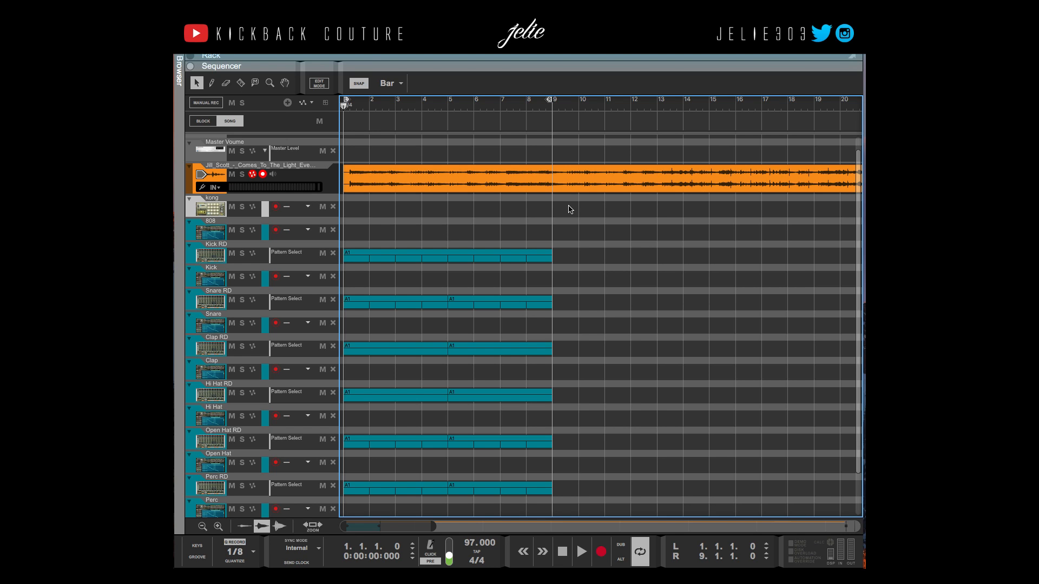
Fit the whole imported song in the arrangement and play its opening bars to check the volume.
scroll(565, 204, down, 7)
scroll(552, 193, up, 1)
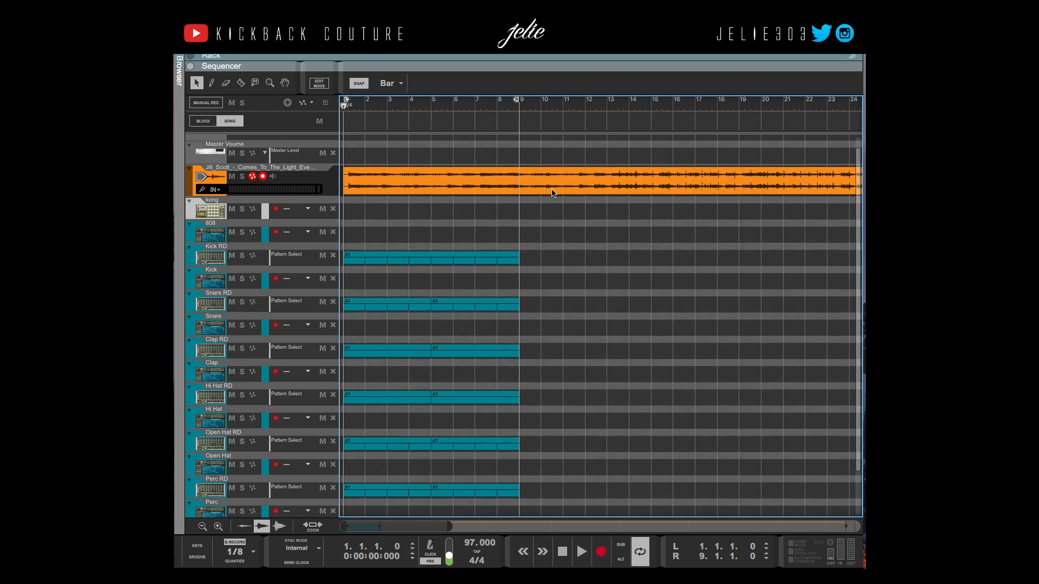
scroll(499, 281, down, 3)
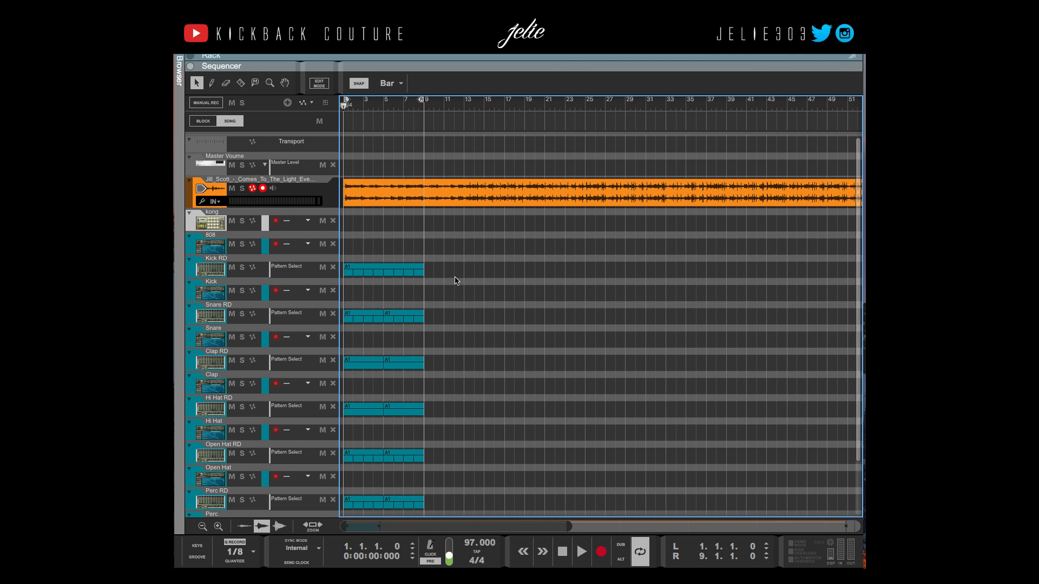
scroll(476, 271, down, 1)
click(548, 205)
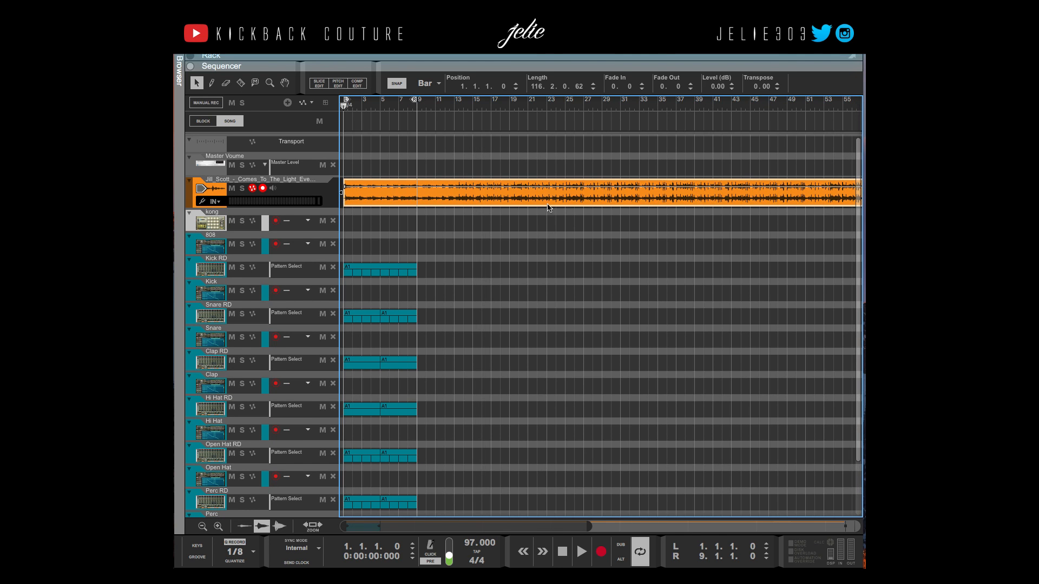
scroll(548, 214, down, 1)
scroll(548, 216, down, 4)
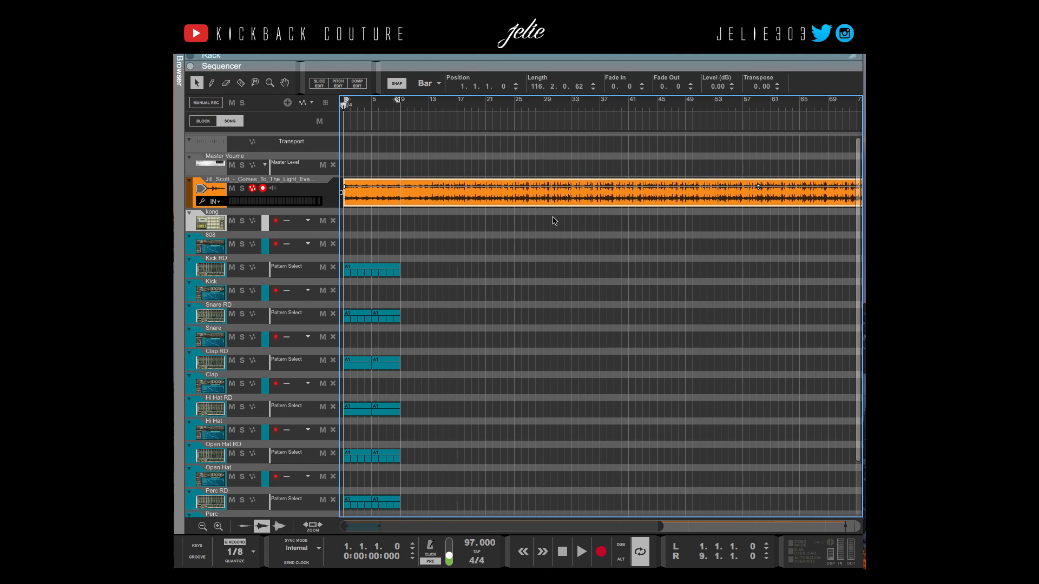
click(533, 254)
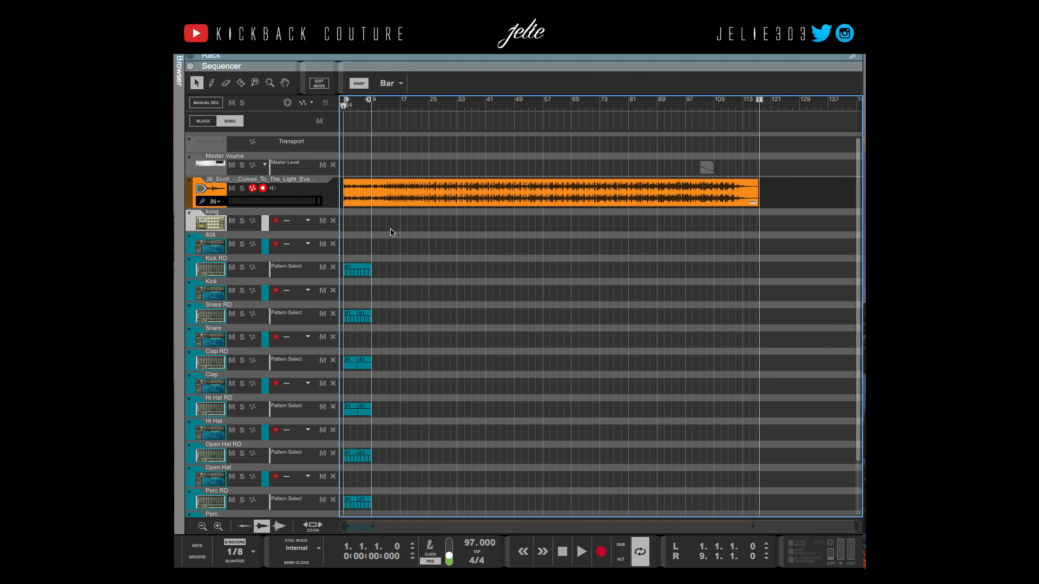
key(space)
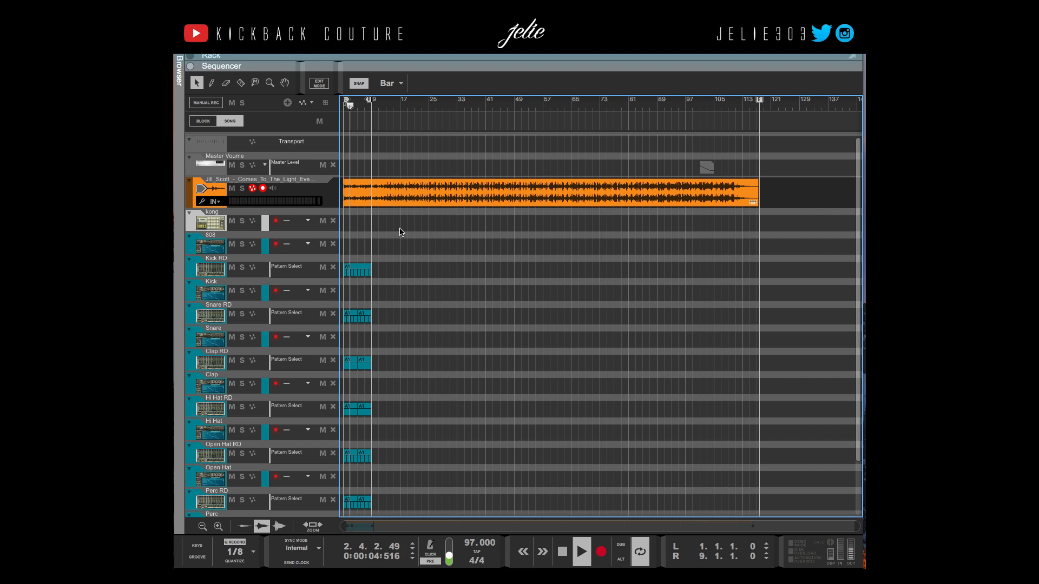
click(405, 184)
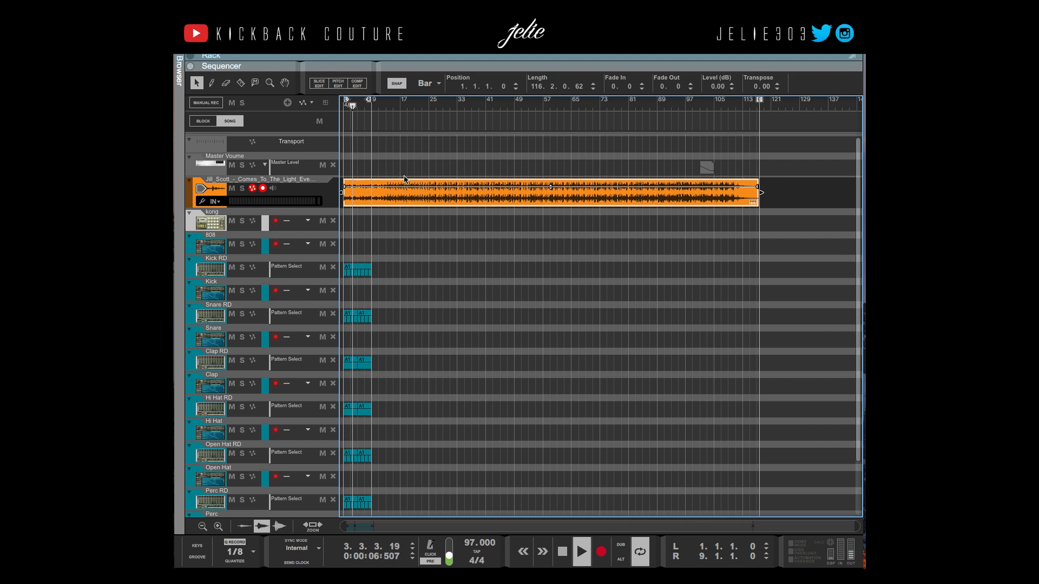
key(space)
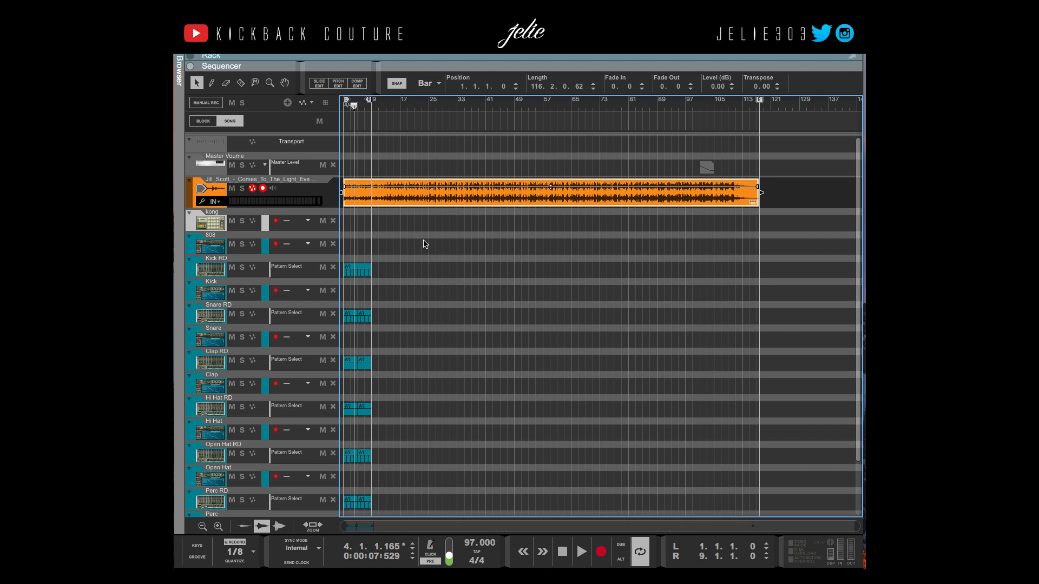
Lower the song clip's level to -6.77 dB and play it from the start to check the volume.
drag(423, 231, 440, 145)
click(455, 144)
click(455, 199)
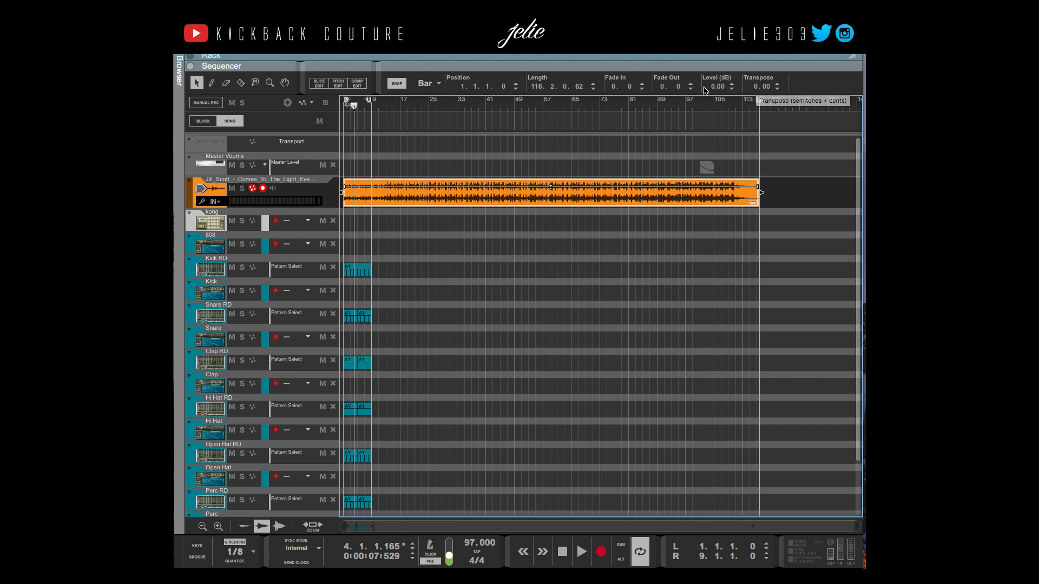
drag(715, 86, 702, 114)
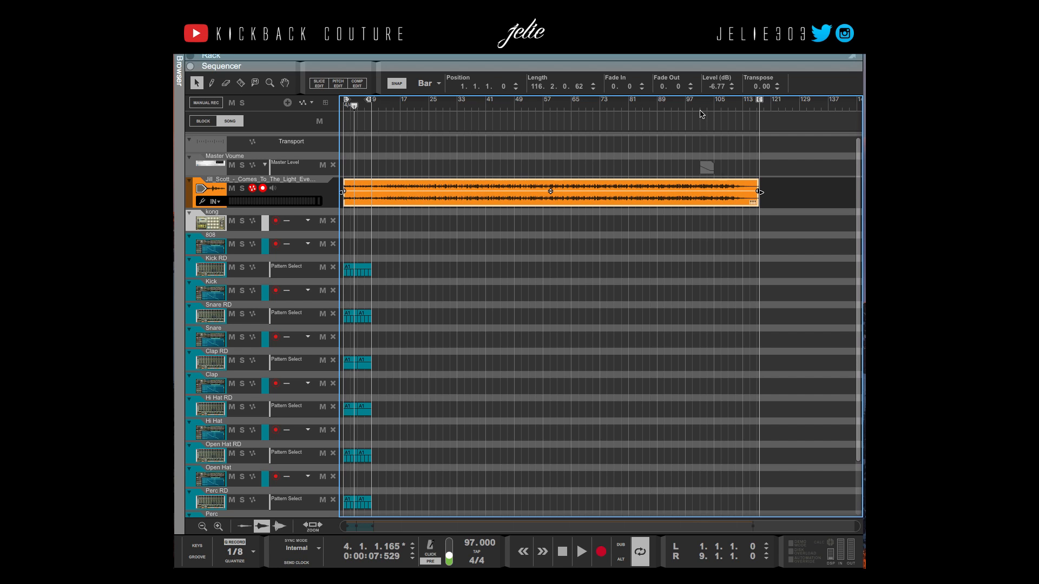
key(Home)
key(space)
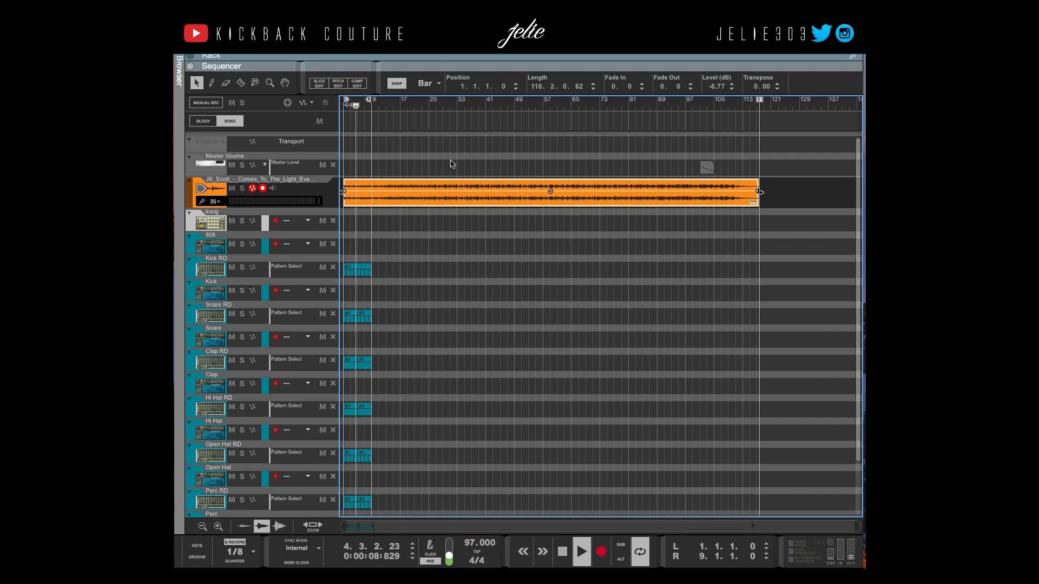
key(space)
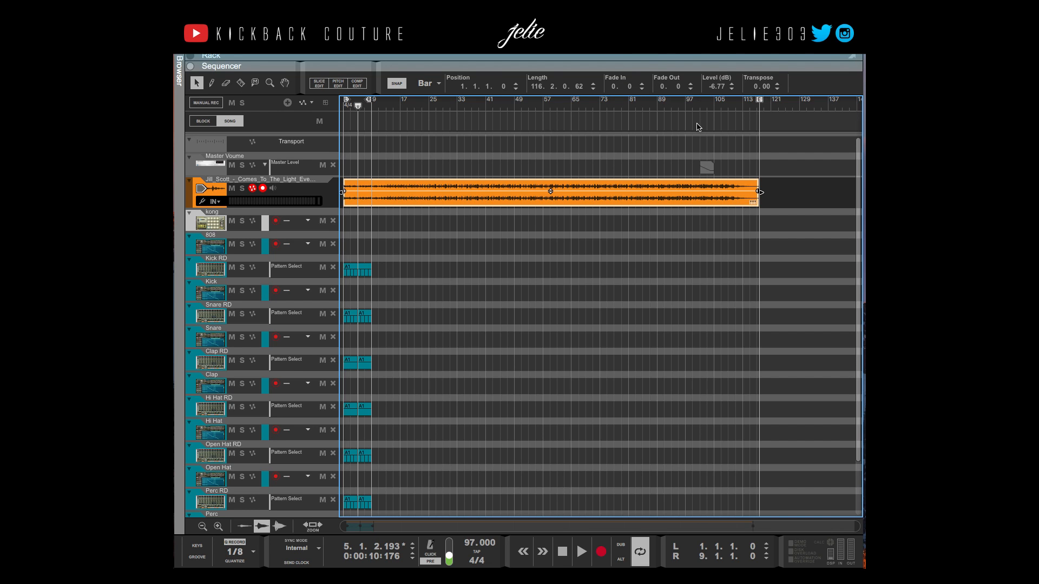
Open the song clip for slice editing and split it at the slice where the first sound begins in bar 1.
click(418, 166)
drag(514, 267, 508, 183)
double_click(393, 203)
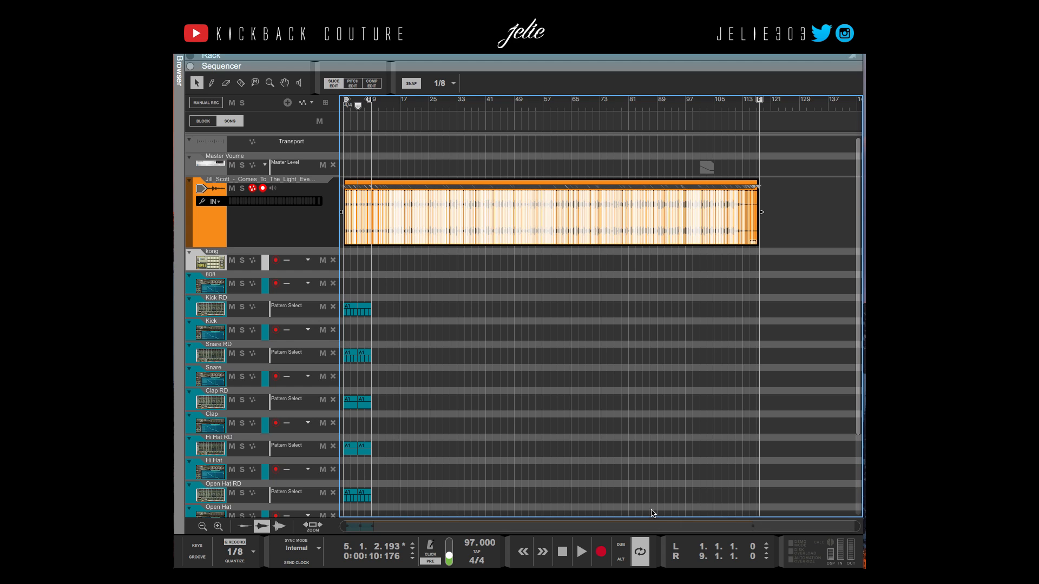
drag(858, 526, 373, 487)
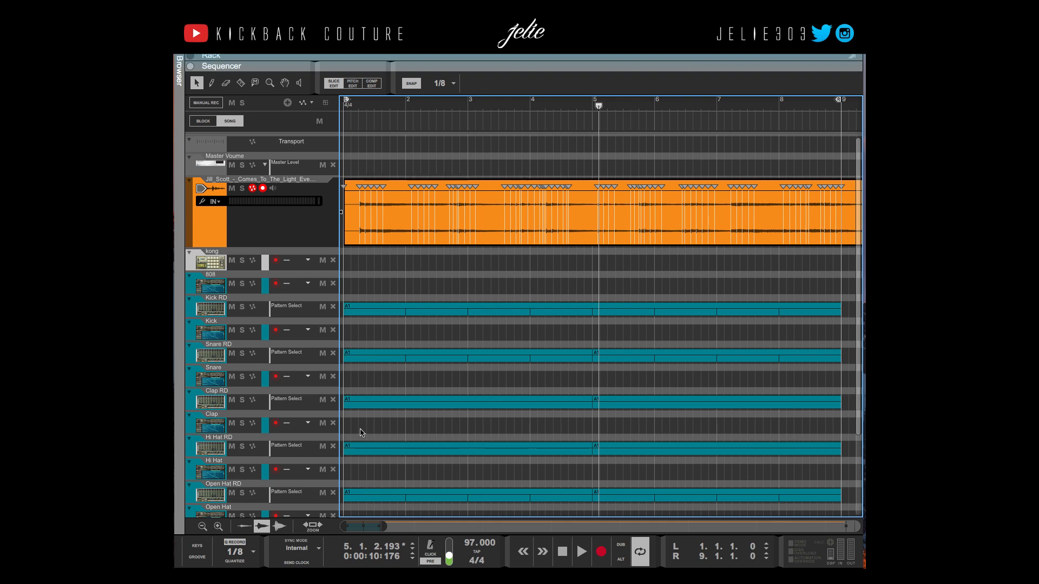
right_click(359, 200)
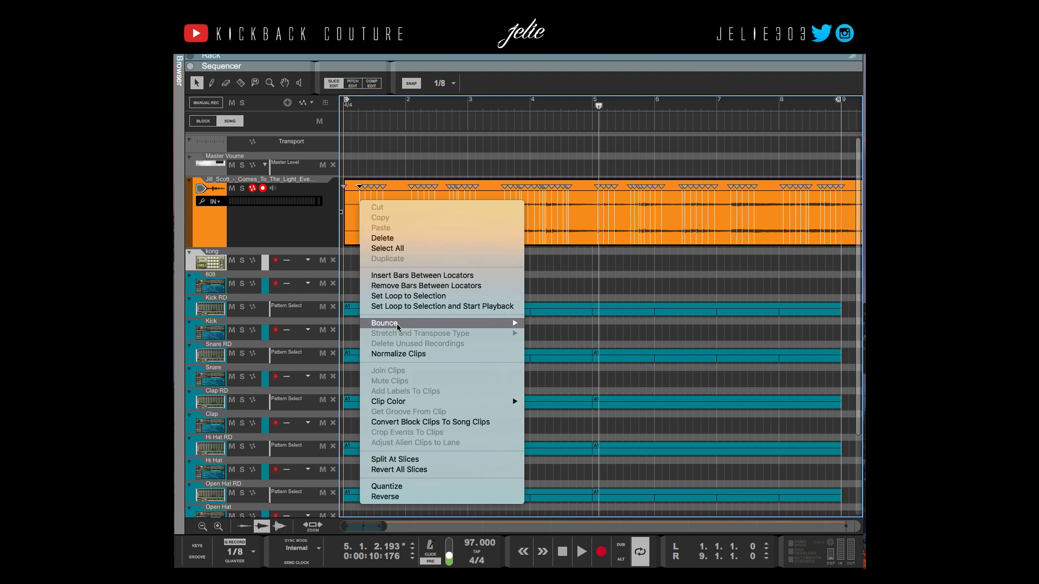
mouse_move(398, 325)
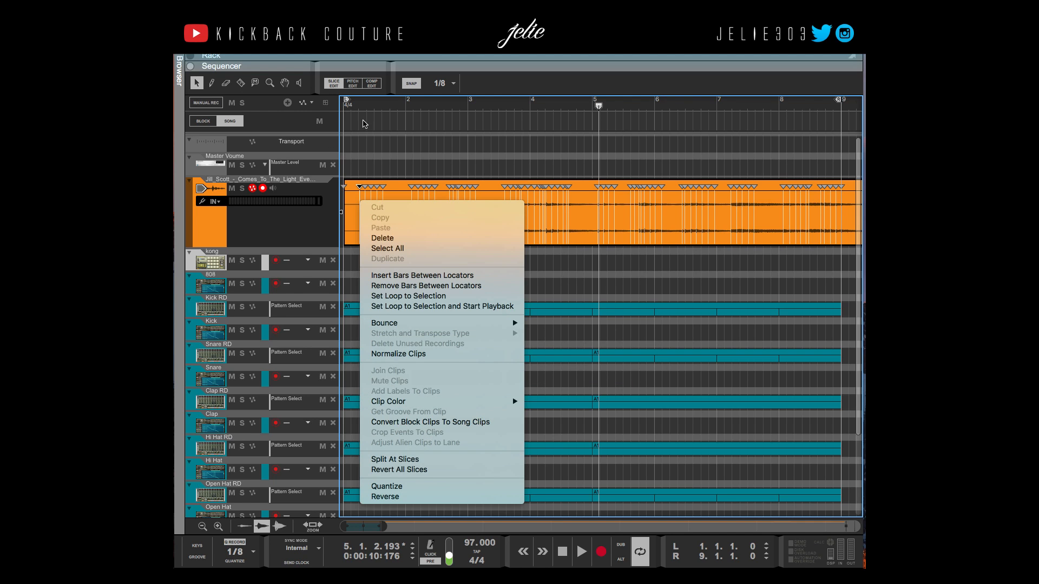
click(417, 460)
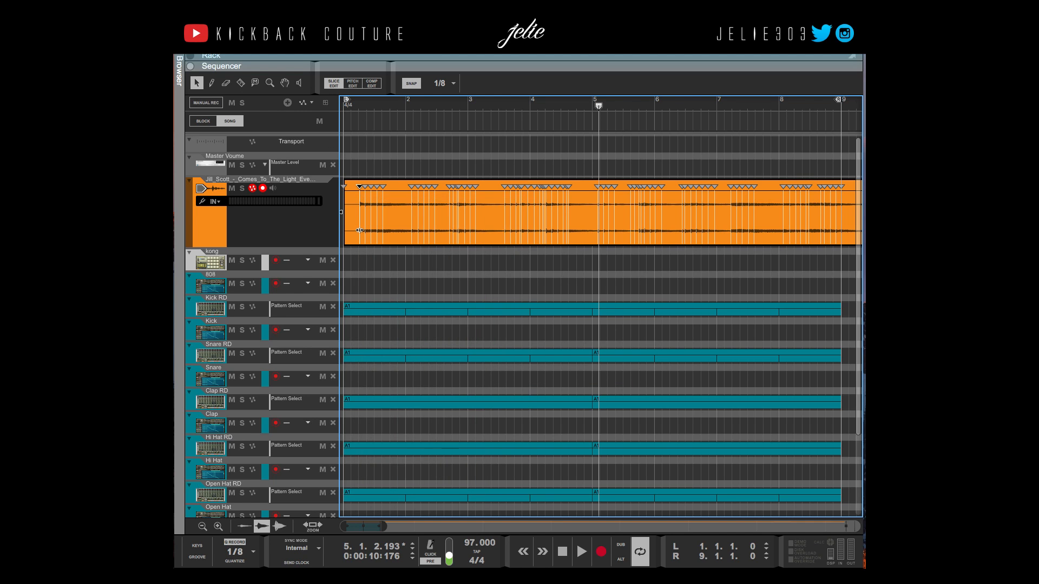
right_click(358, 197)
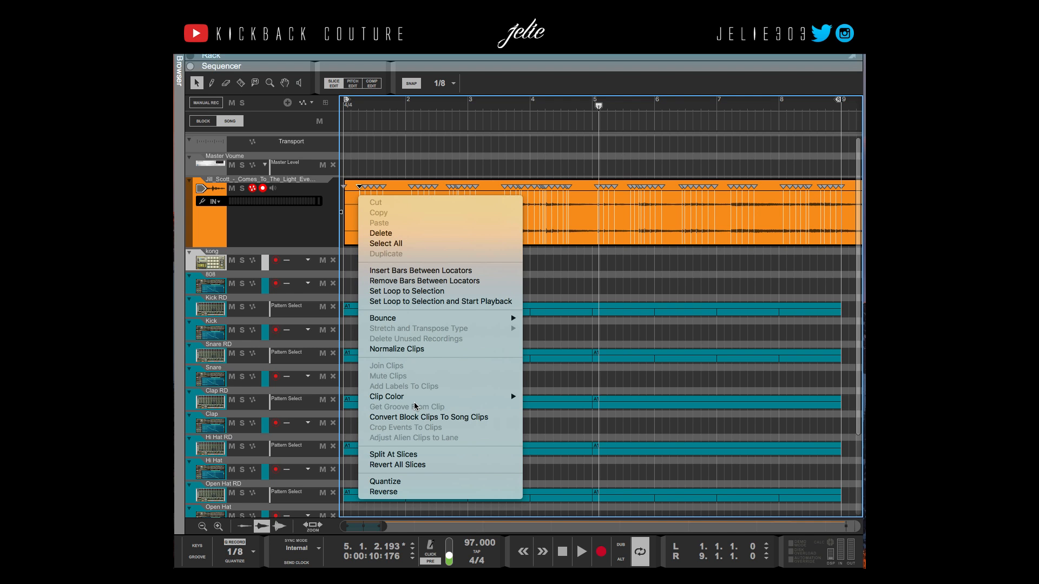
click(431, 455)
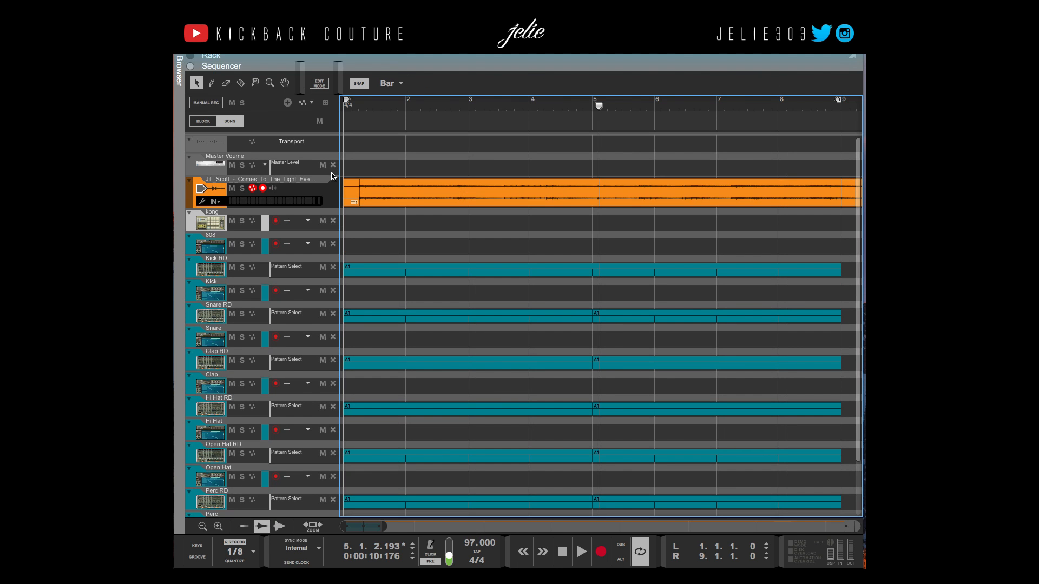
Delete the short silent piece at the beginning and set the remaining clip's position to bar 1.
click(351, 195)
key(Delete)
click(390, 195)
double_click(501, 91)
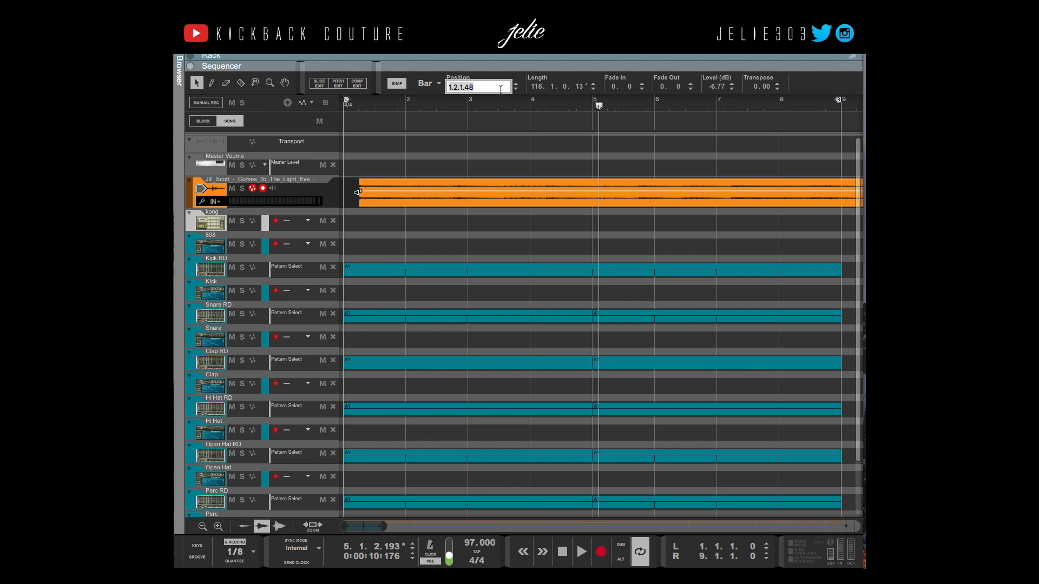
text(1)
key(Return)
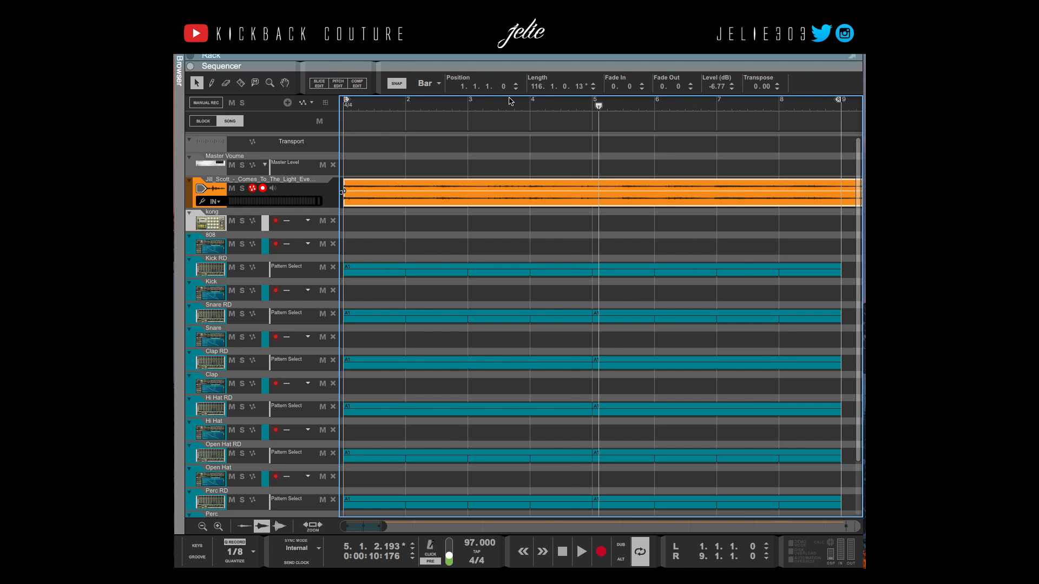
Turn looping off, play the song from around bar 9 to bar 13, and open the clip for slice editing.
key(g)
key(g)
key(g)
key(g)
key(g)
key(g)
key(g)
key(g)
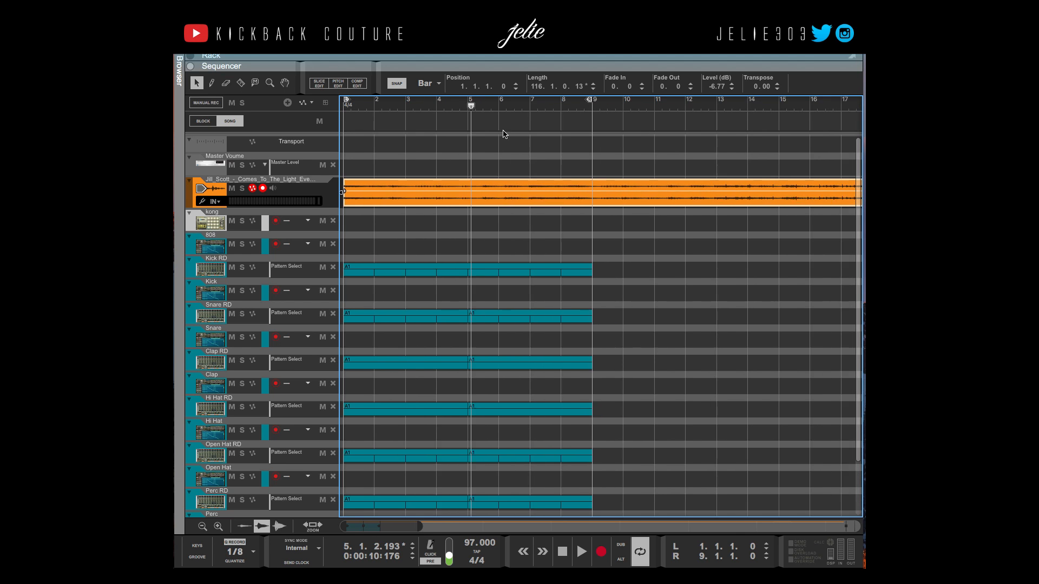
key(g)
key(g)
key(g)
key(g)
drag(433, 106, 517, 132)
key(l)
key(space)
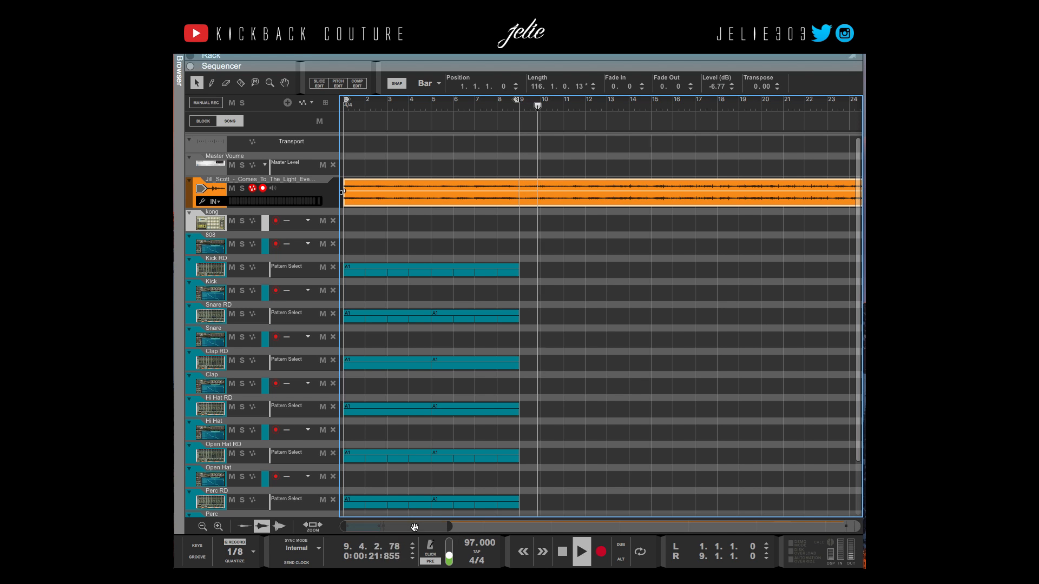
drag(459, 528, 479, 510)
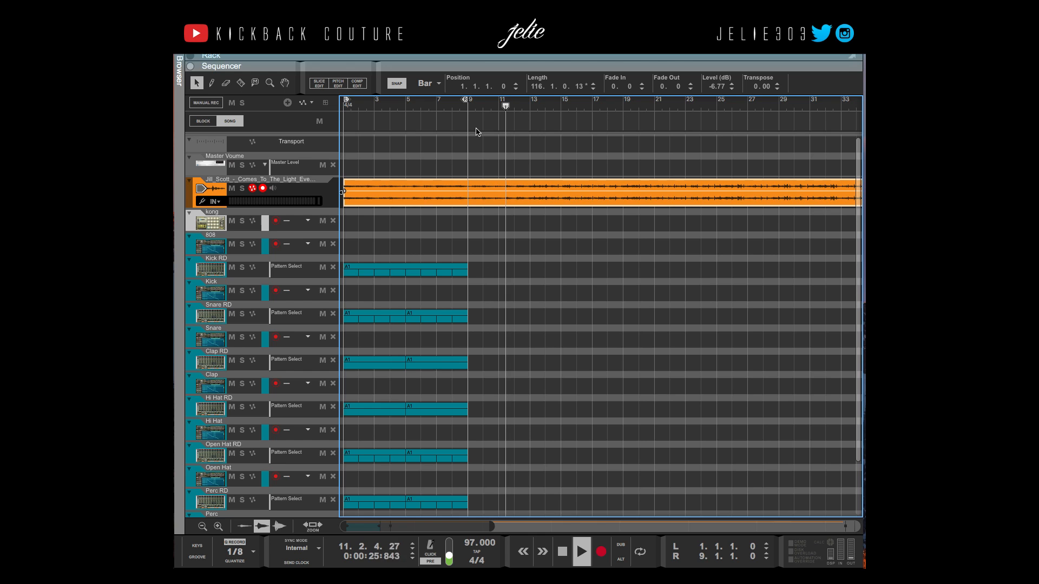
double_click(544, 200)
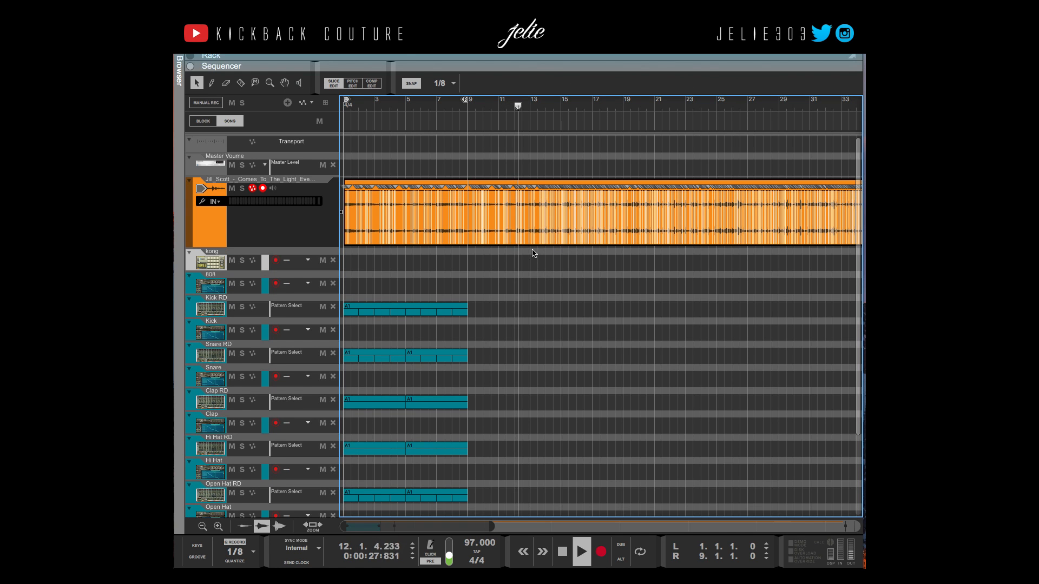
key(space)
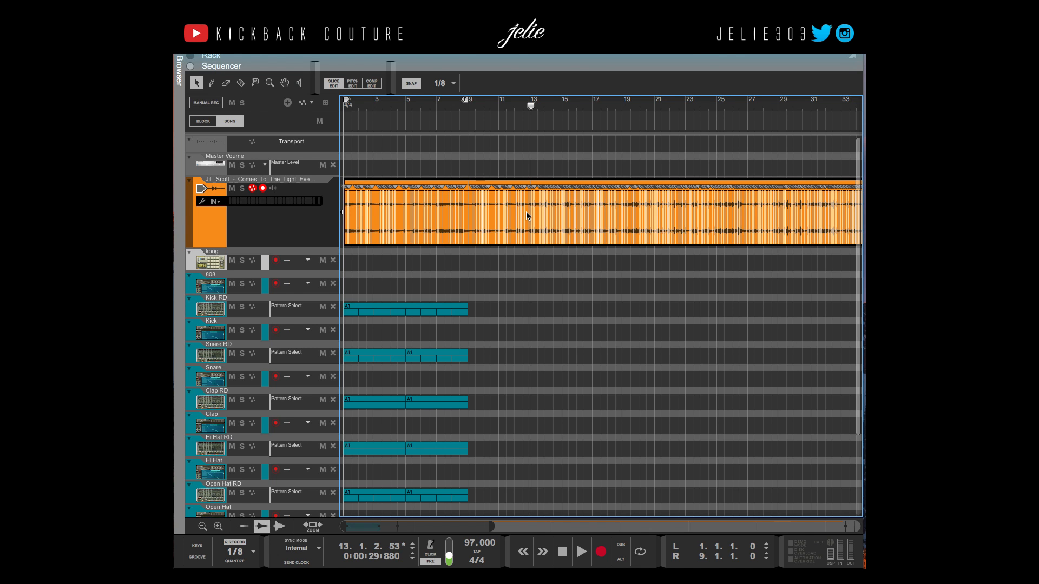
Audition the slice just before bar 13 with the Speaker tool to find where the wanted sample ends.
key(h)
key(h)
key(h)
key(h)
key(h)
key(h)
key(h)
key(h)
key(h)
key(h)
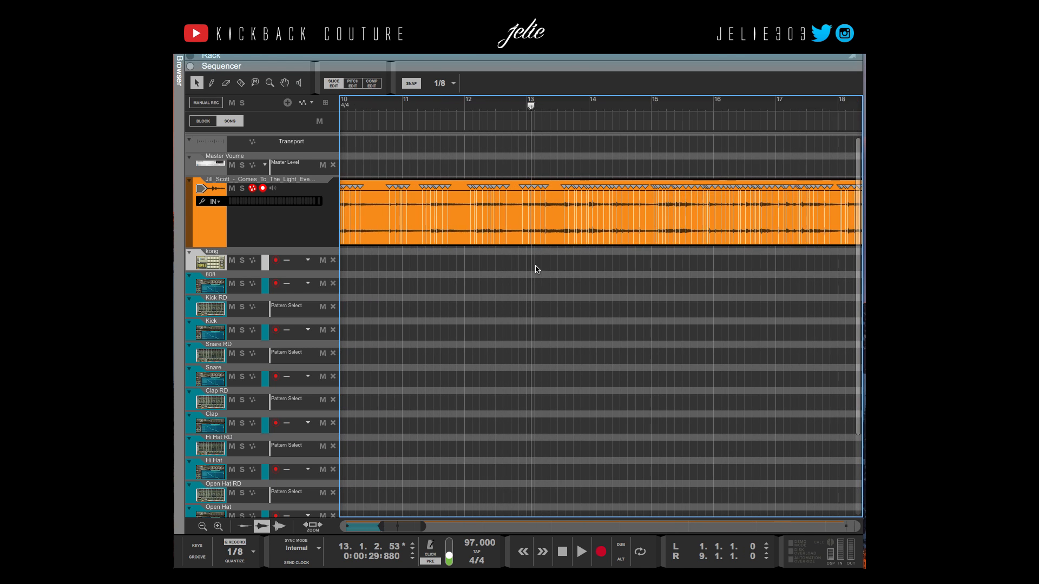
click(299, 83)
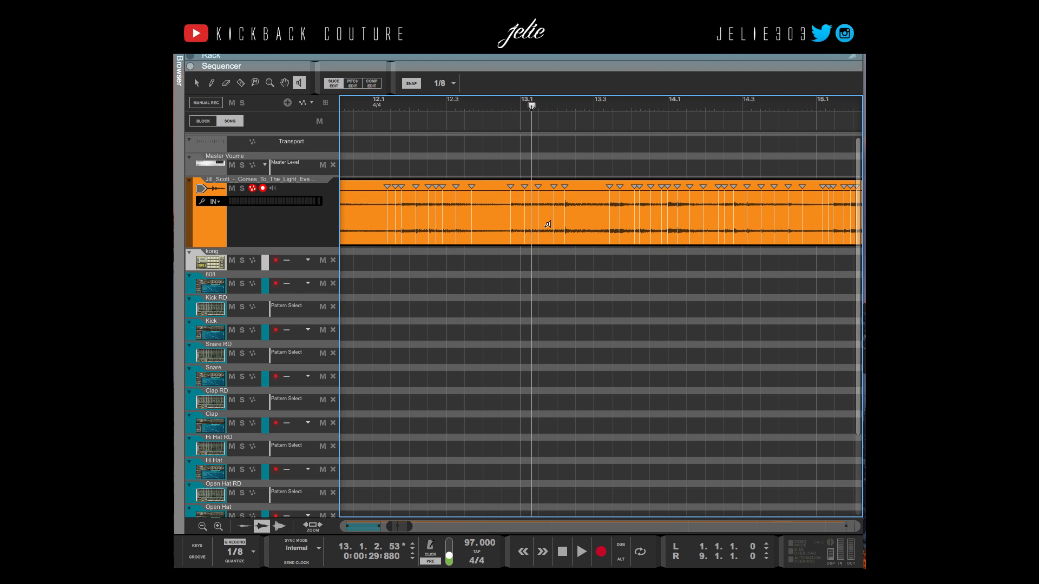
click(518, 212)
click(518, 211)
click(519, 211)
Split the clip at the slice just before bar 13 and delete everything after it.
key(q)
right_click(511, 188)
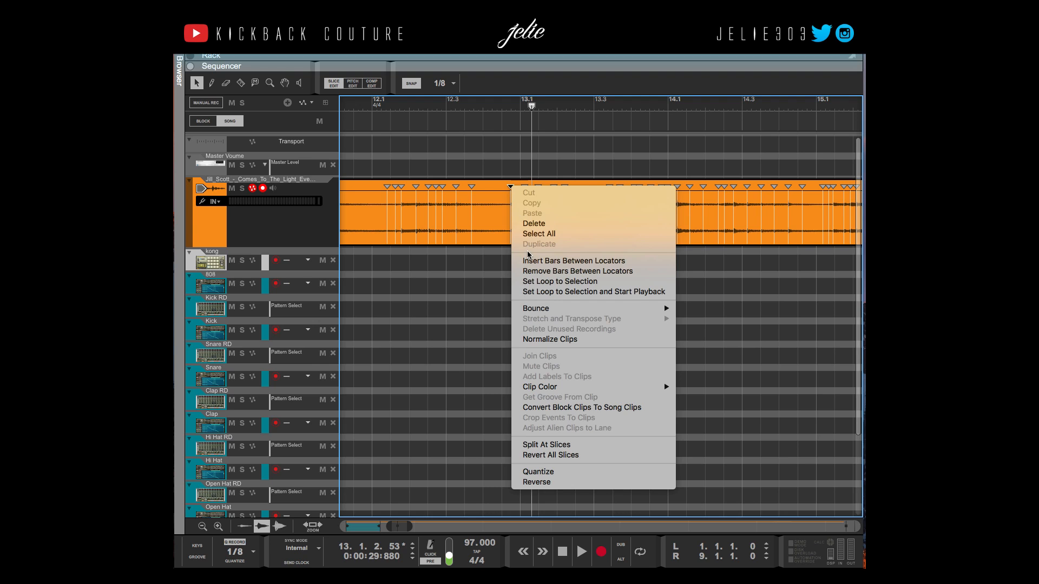
mouse_move(547, 309)
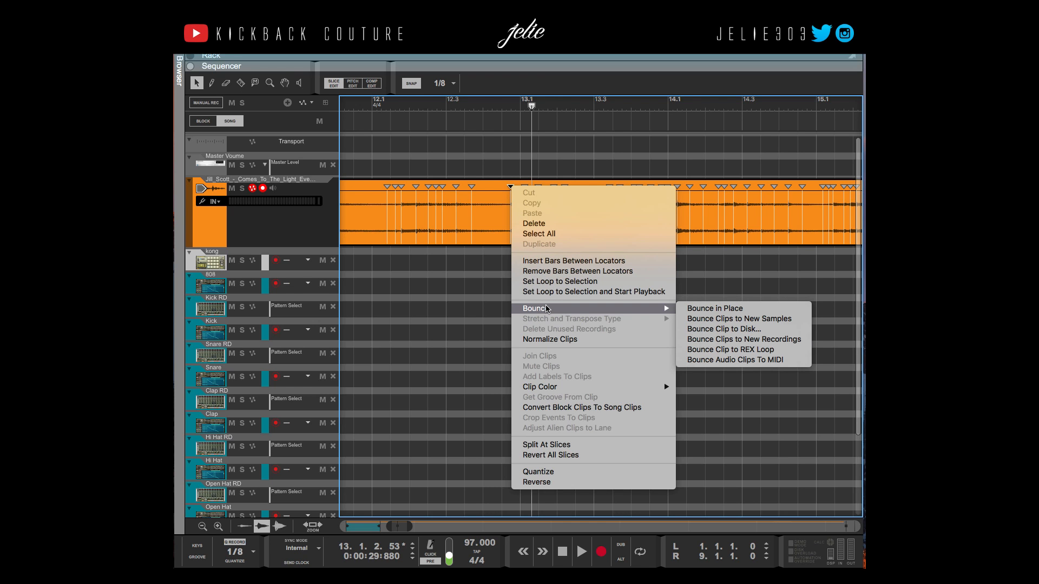
click(551, 445)
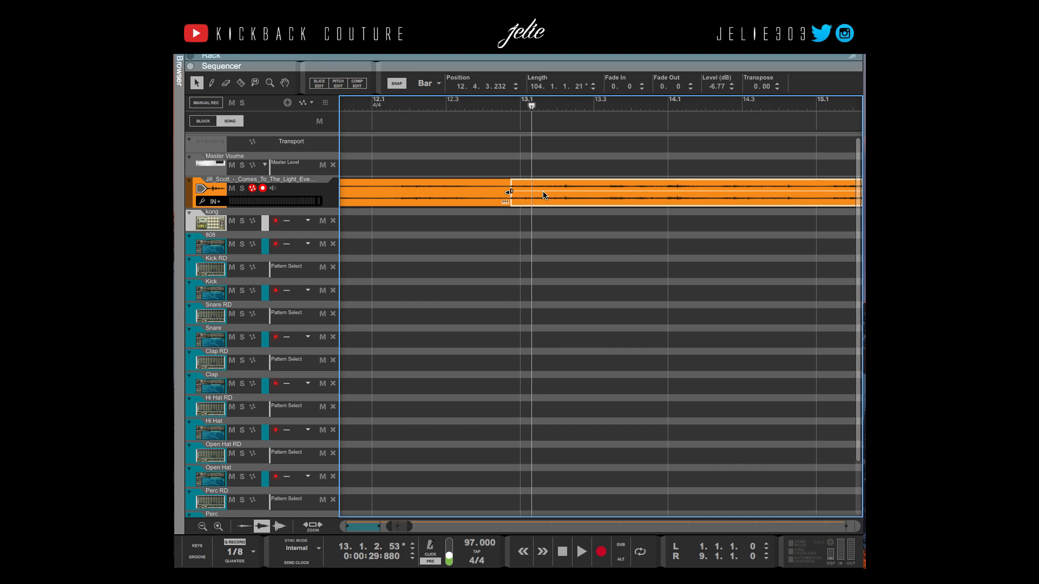
key(Delete)
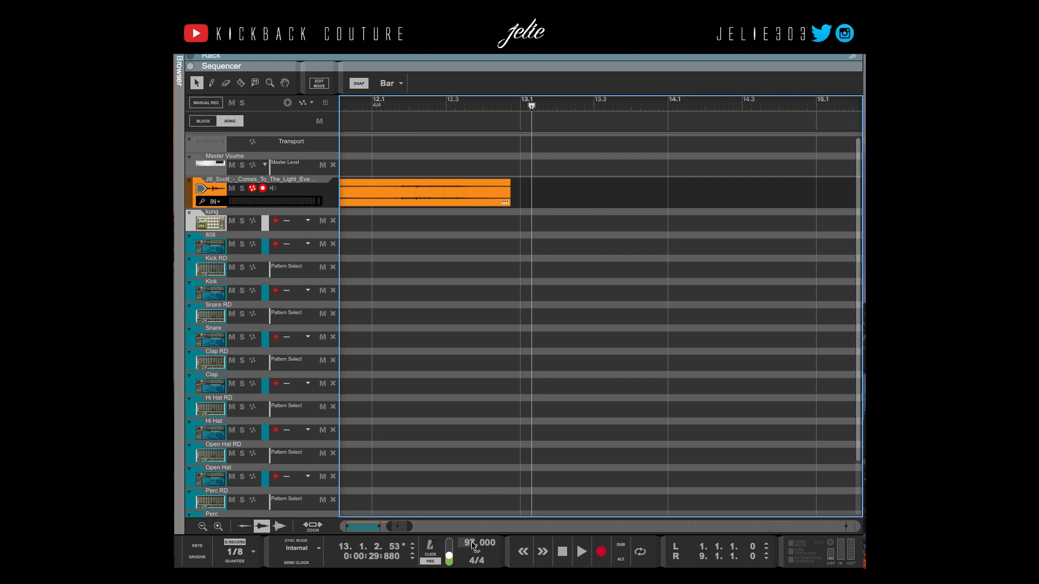
Open the full-length clip for slice editing and examine its slice markers from bar 1 to bar 13.
key(g)
key(g)
key(g)
key(g)
key(g)
key(g)
key(g)
key(g)
key(g)
key(g)
key(g)
key(g)
key(g)
key(g)
key(g)
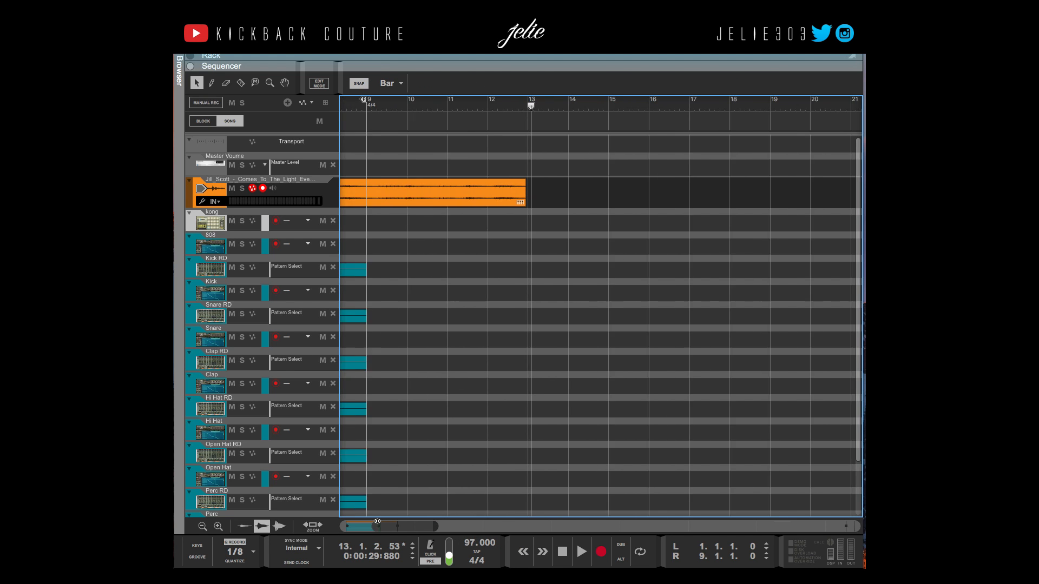
drag(378, 522, 373, 523)
click(361, 525)
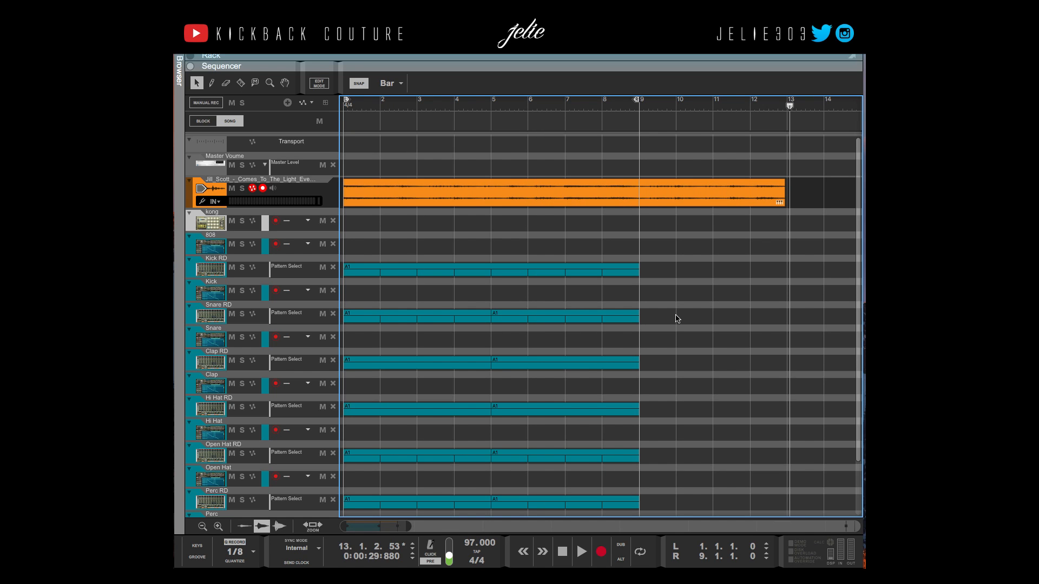
drag(702, 141, 710, 268)
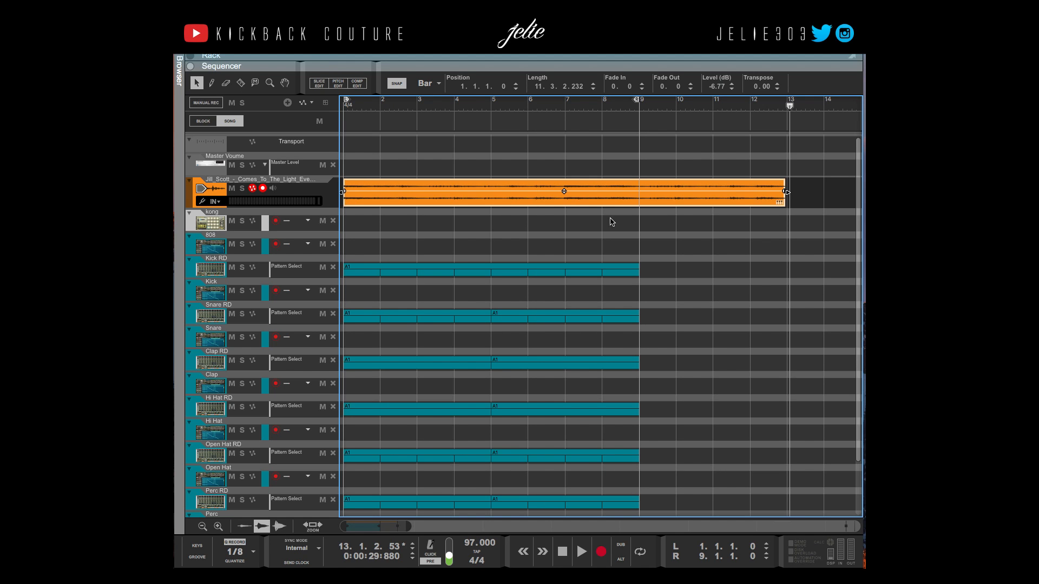
double_click(413, 205)
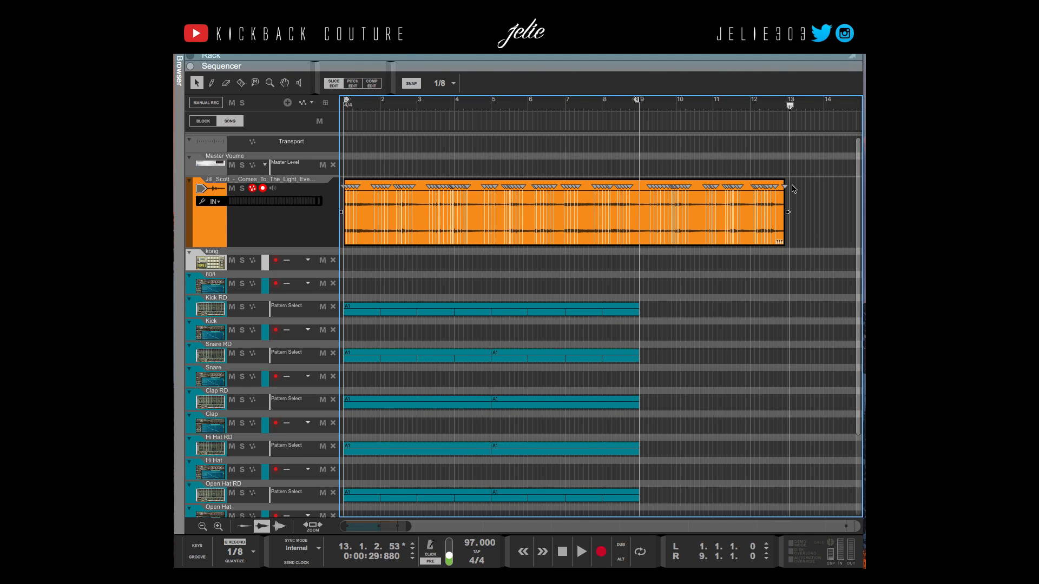
drag(798, 186, 240, 201)
click(521, 162)
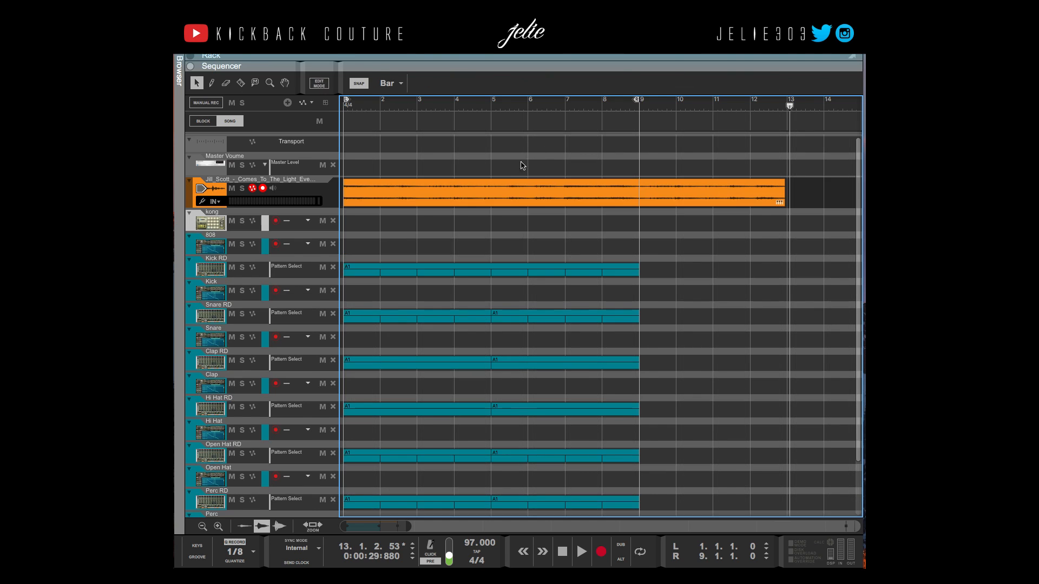
Try erasing the clip's slice markers from around bar 12 back to around bar 4, and undo the erasure.
double_click(479, 198)
click(226, 83)
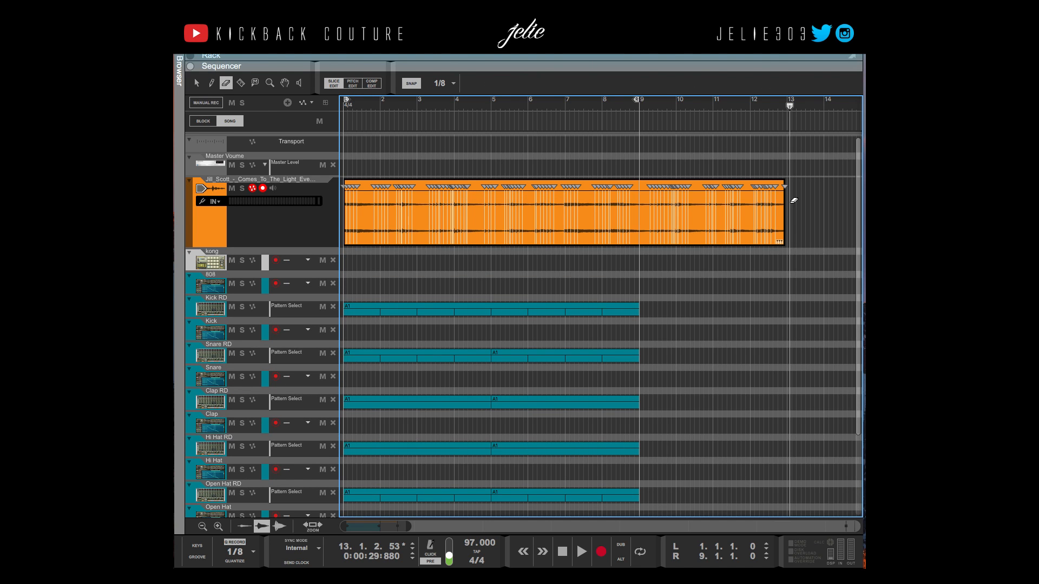
drag(760, 197, 451, 177)
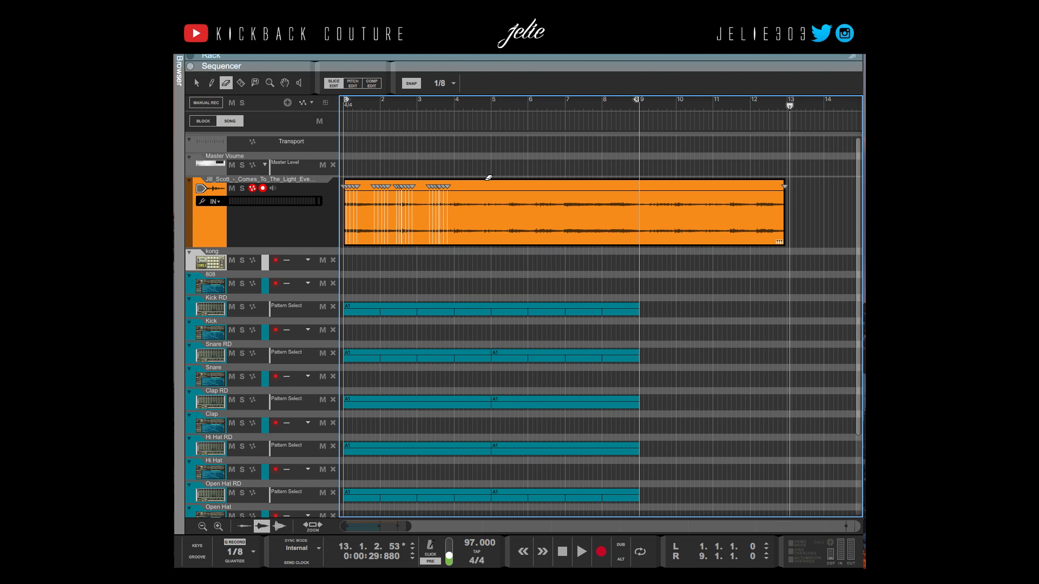
key(ctrl+z)
key(q)
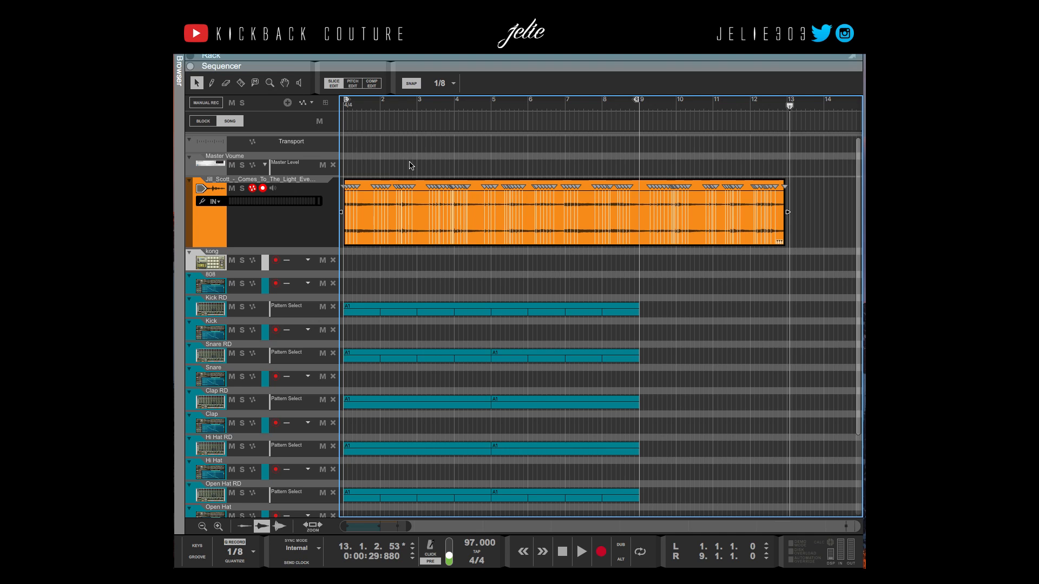
click(415, 145)
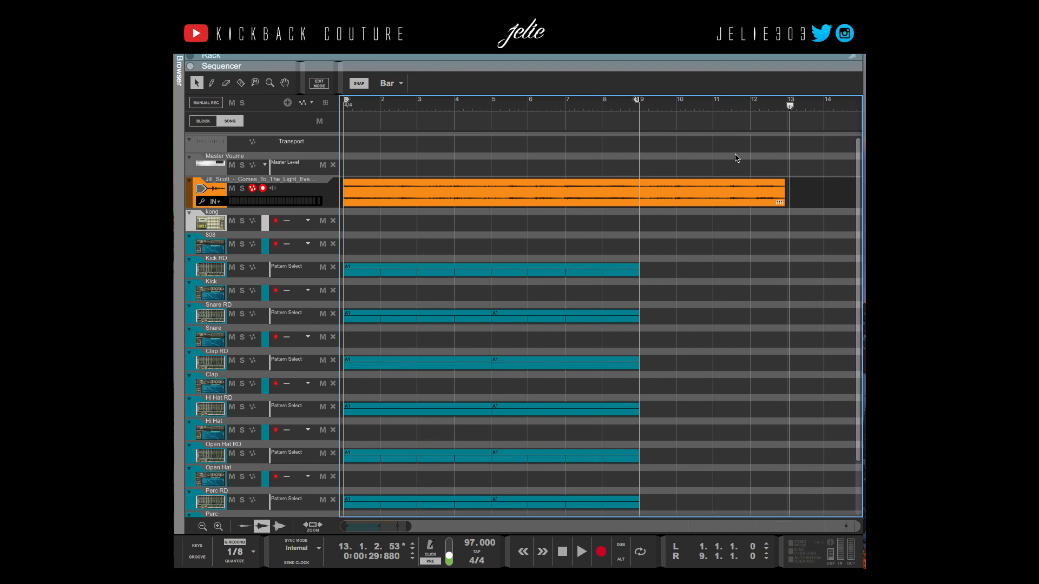
Time-stretch the audio clip to a length of 8 bars so it ends at bar 9.
click(740, 200)
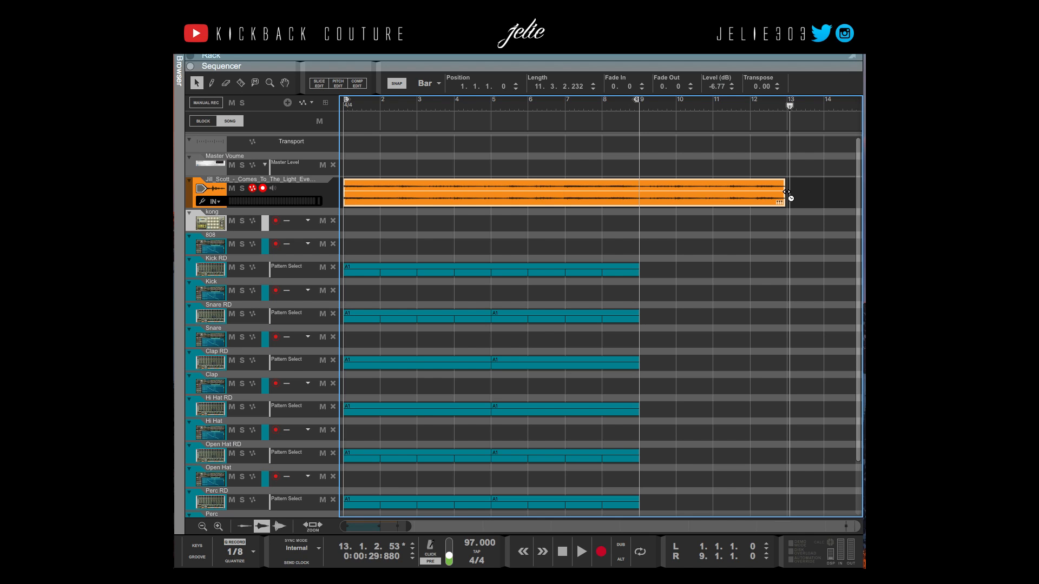
drag(787, 192, 624, 195)
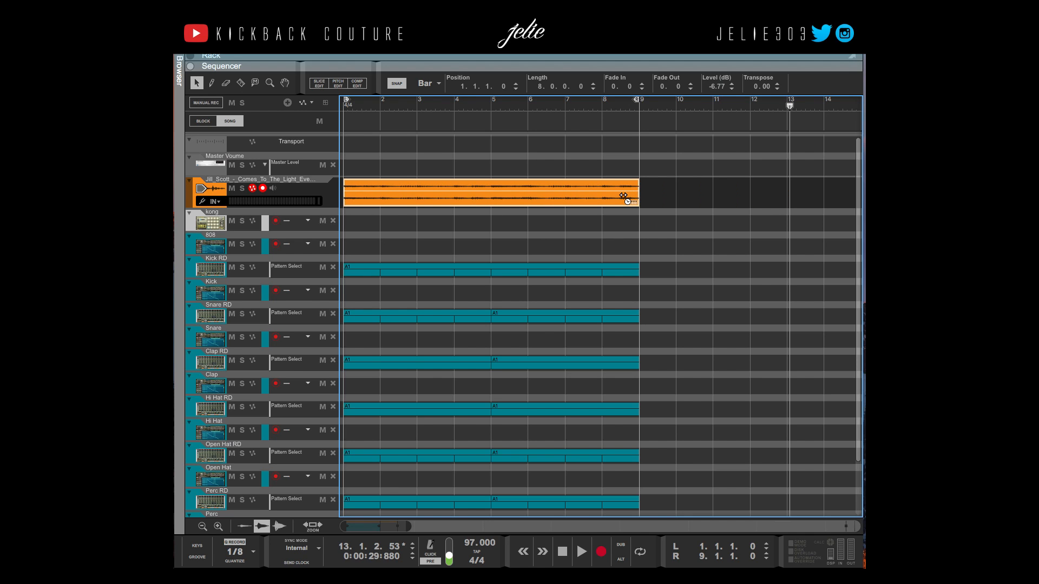
click(609, 156)
Play the song from bar 1 to just before bar 4 to hear the 8-bar stretched clip.
key(shift+Return)
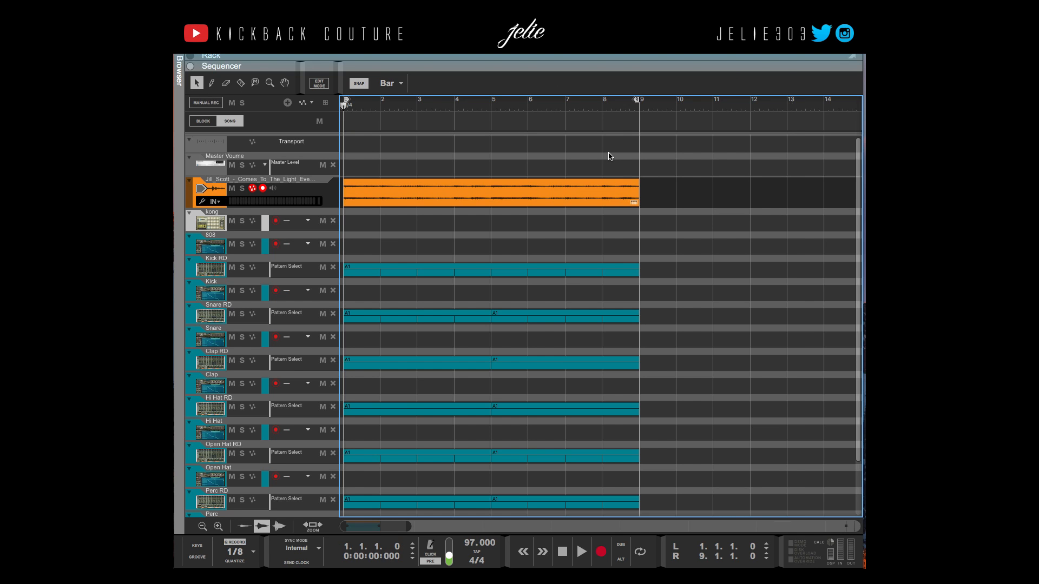
key(space)
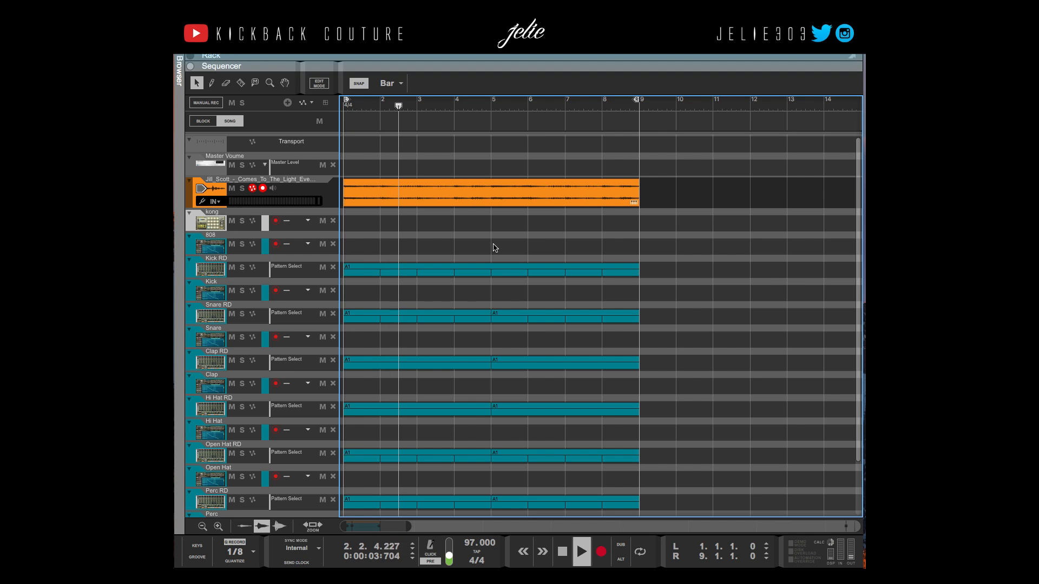
key(space)
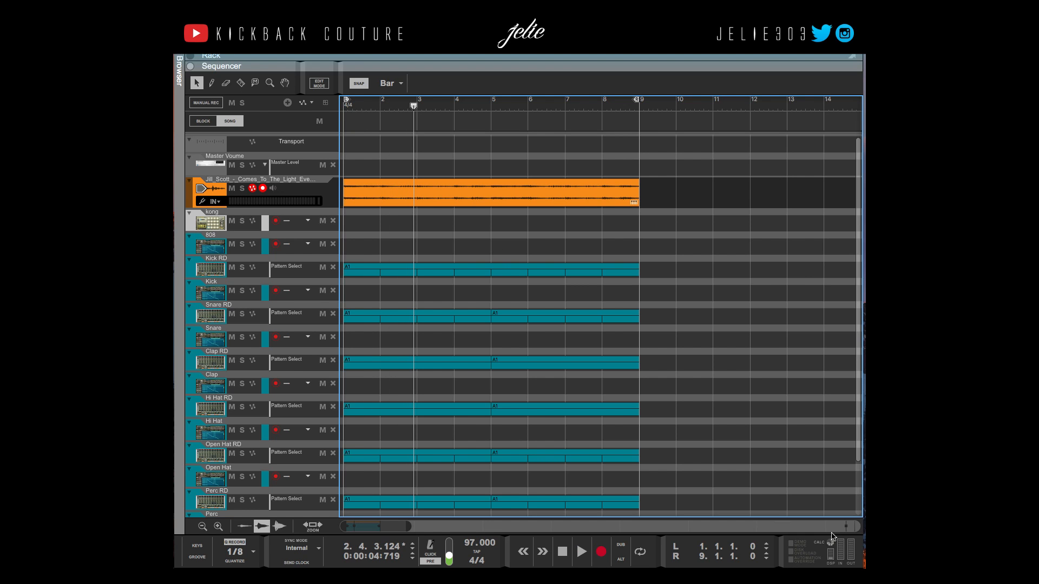
key(ctrl+Left)
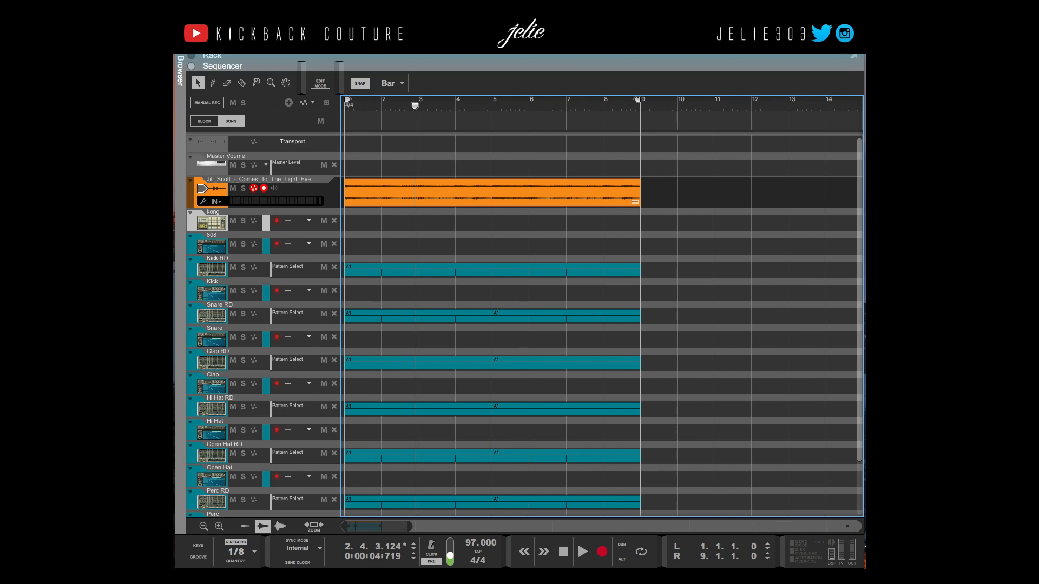
key(space)
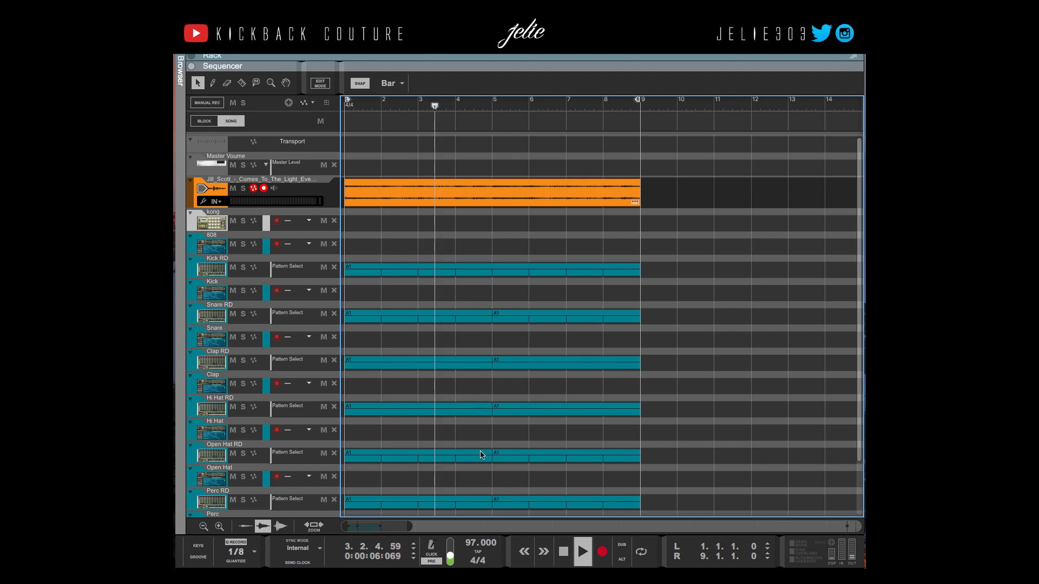
key(space)
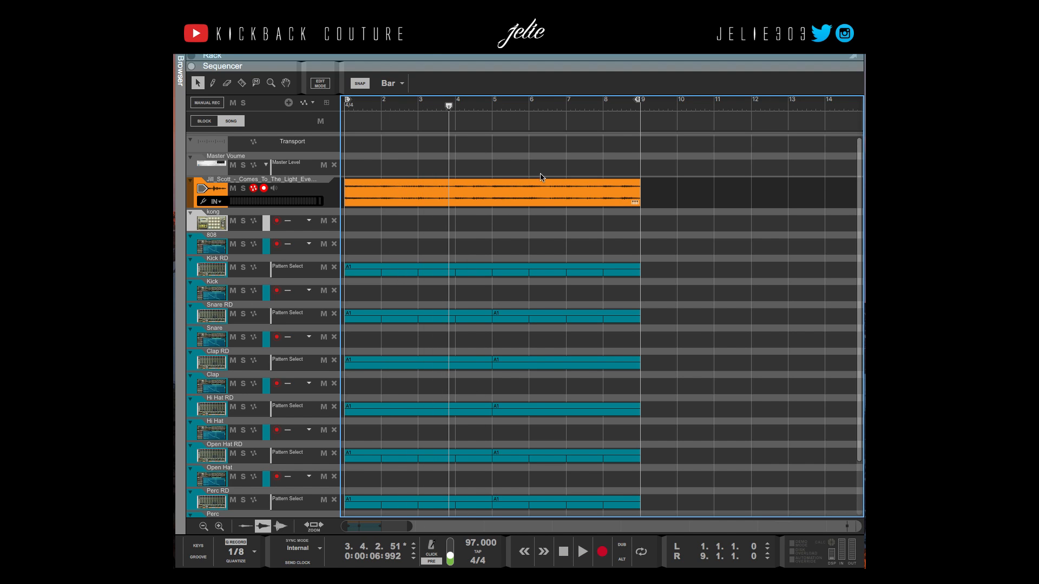
Time-stretch the audio clip to a length of 16 bars so it ends at bar 17.
click(546, 192)
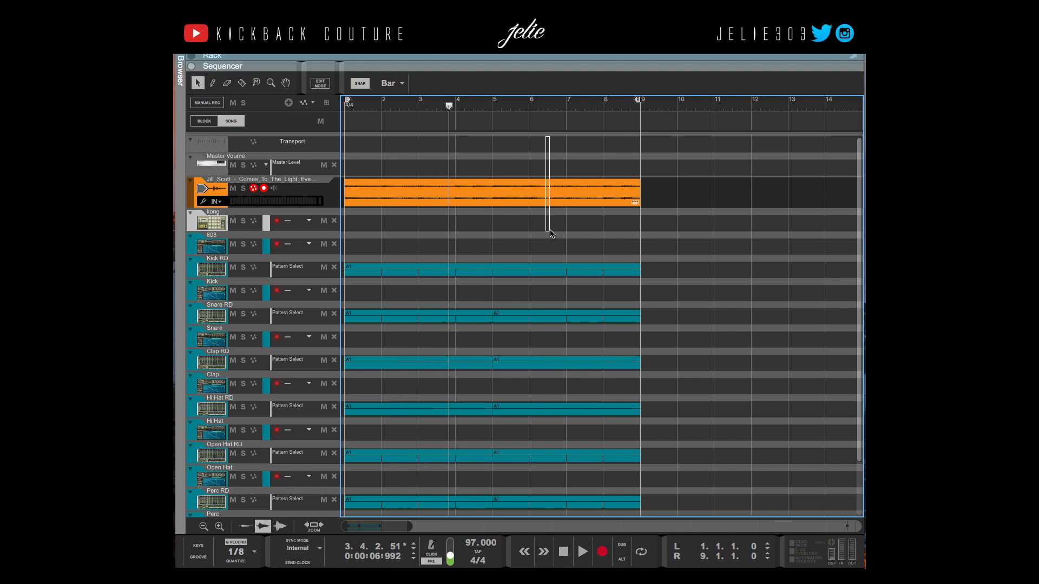
key(g)
key(g)
key(g)
key(g)
key(g)
key(g)
key(g)
key(g)
key(g)
click(500, 179)
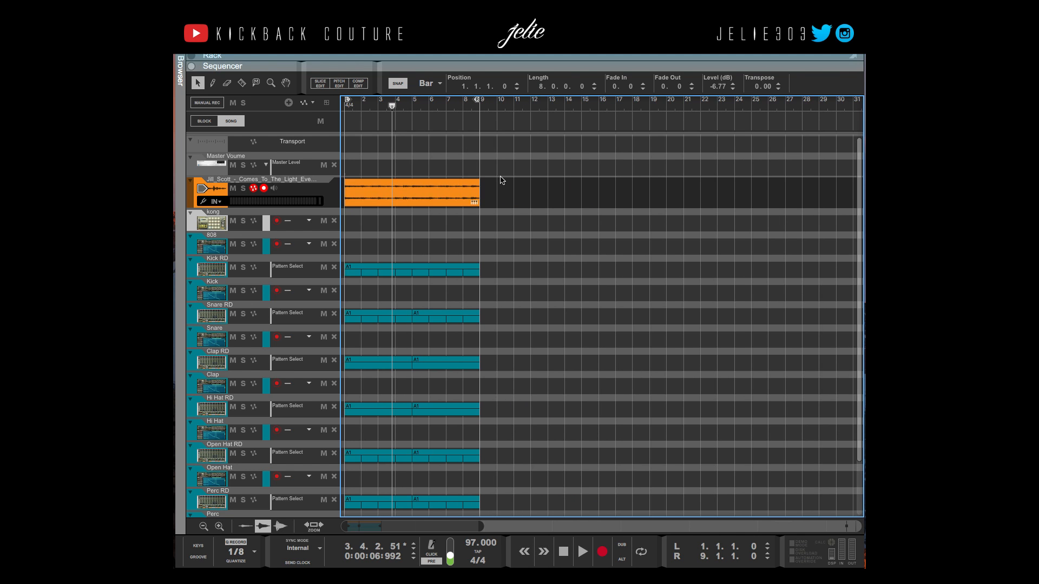
click(430, 199)
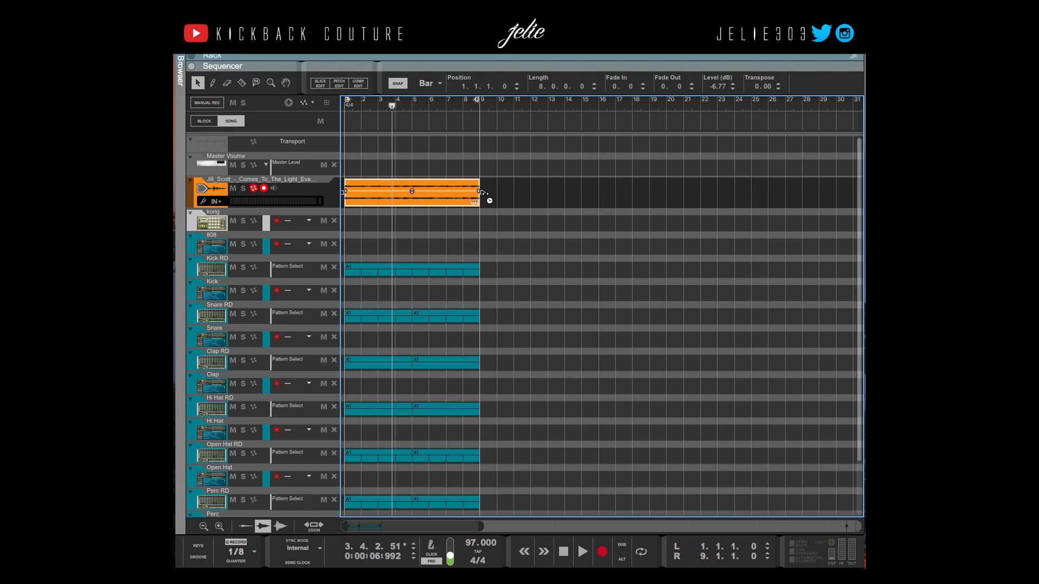
drag(482, 192, 608, 214)
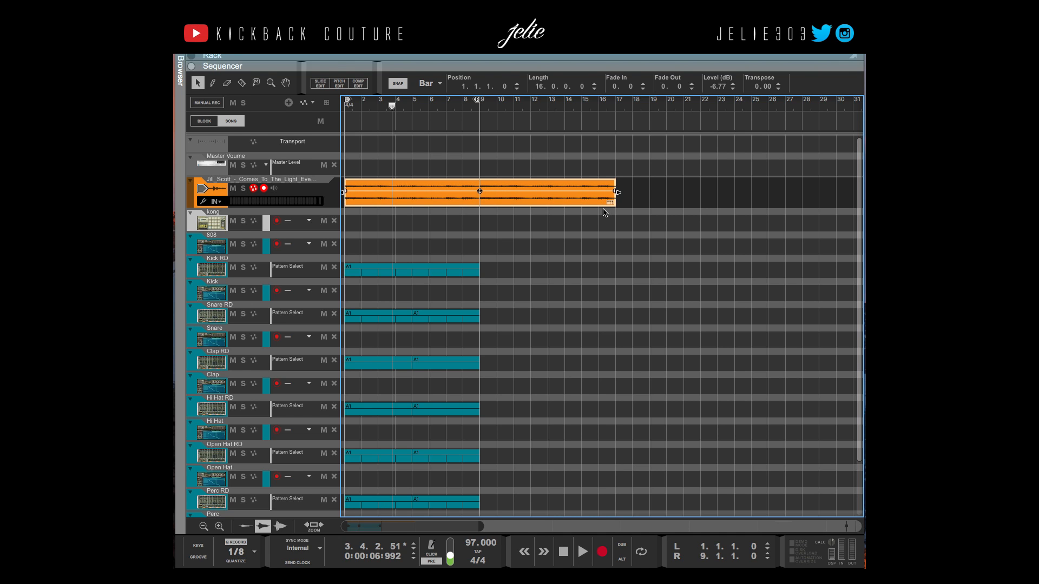
click(572, 161)
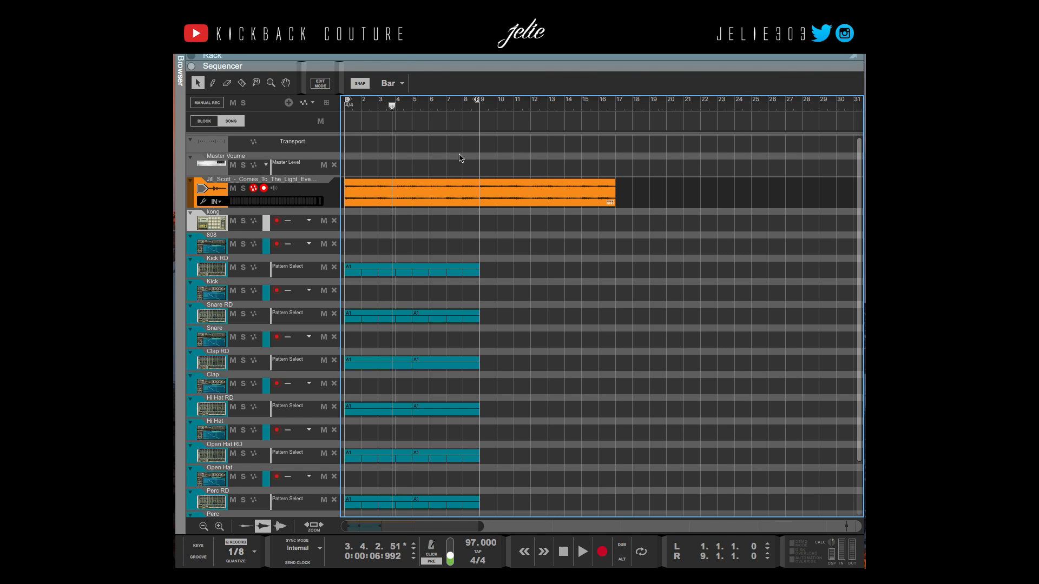
Briefly play the 16-bar clip from the start and bring the song position back to bar 1.
drag(457, 139, 460, 205)
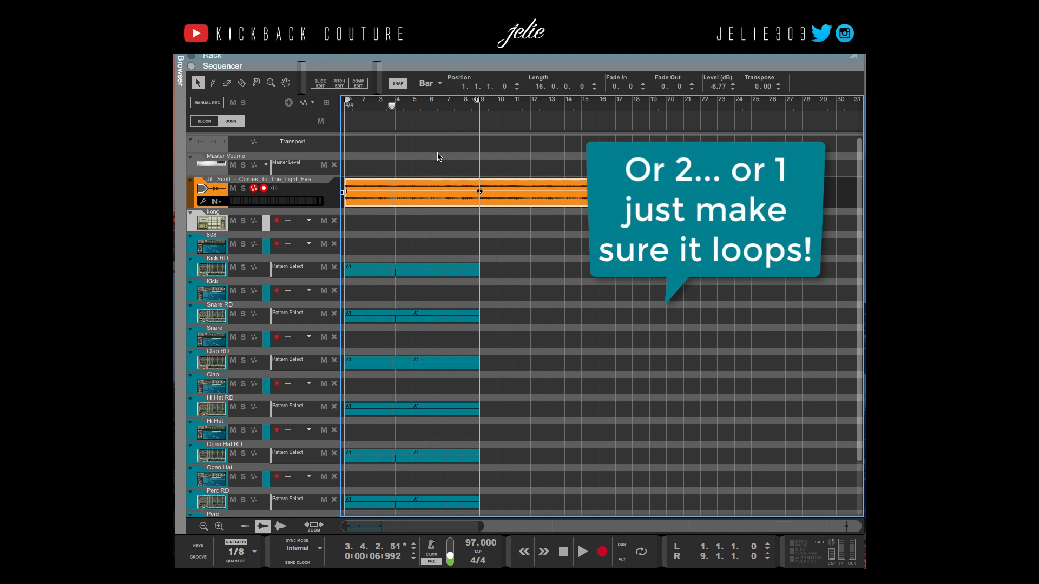
click(438, 154)
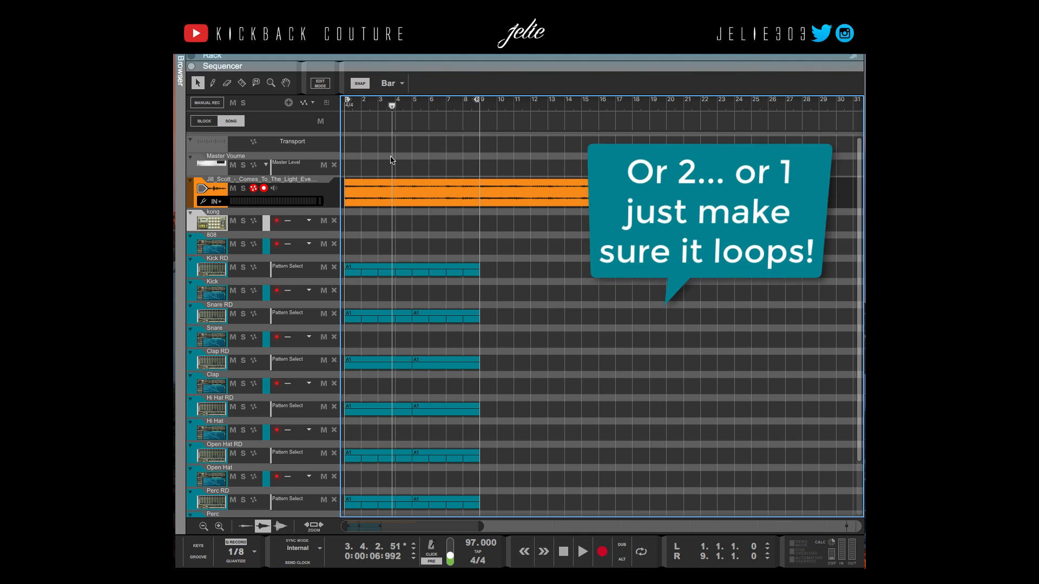
key(shift+Return)
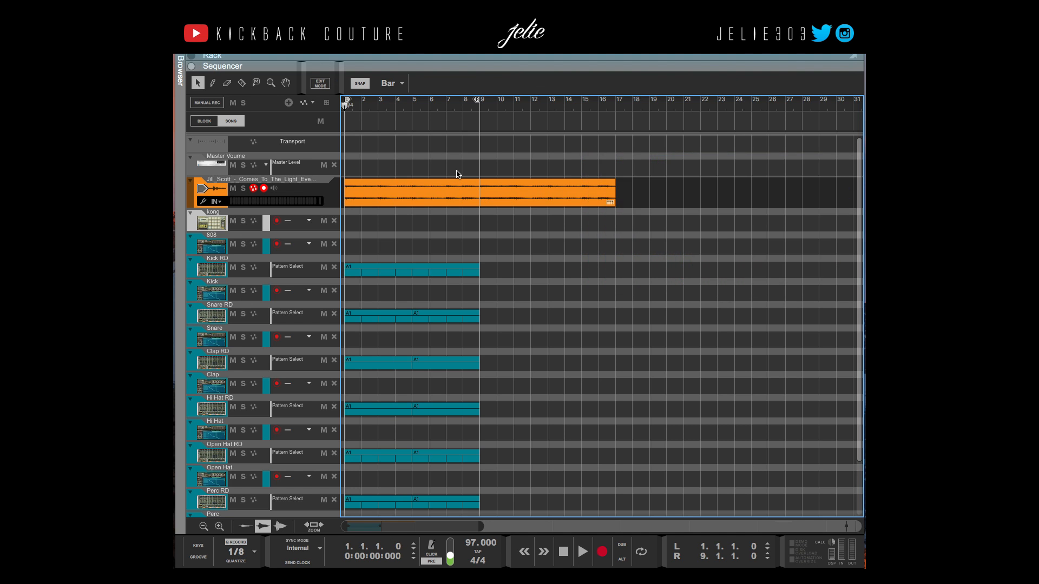
key(space)
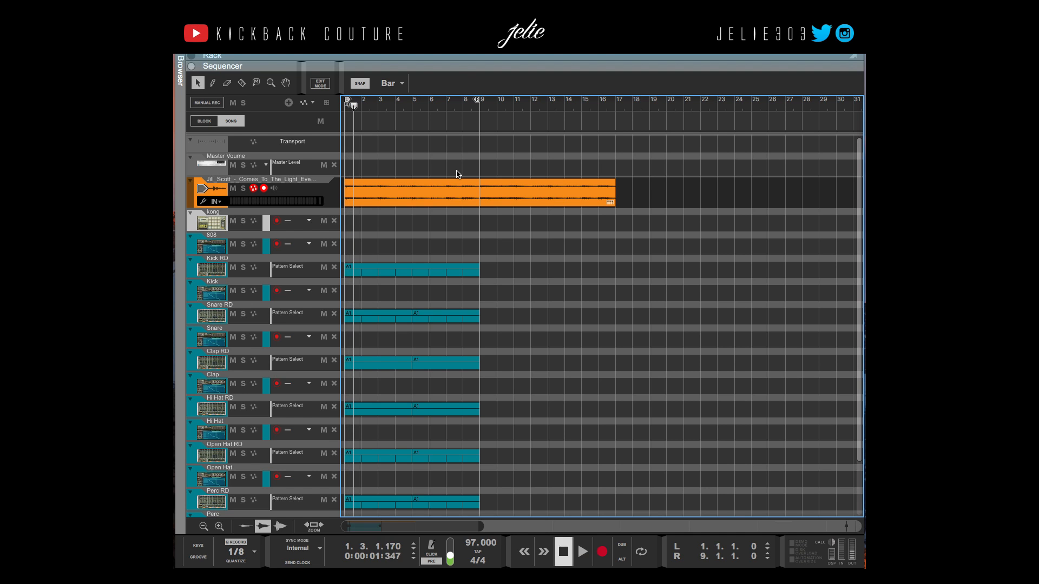
click(392, 111)
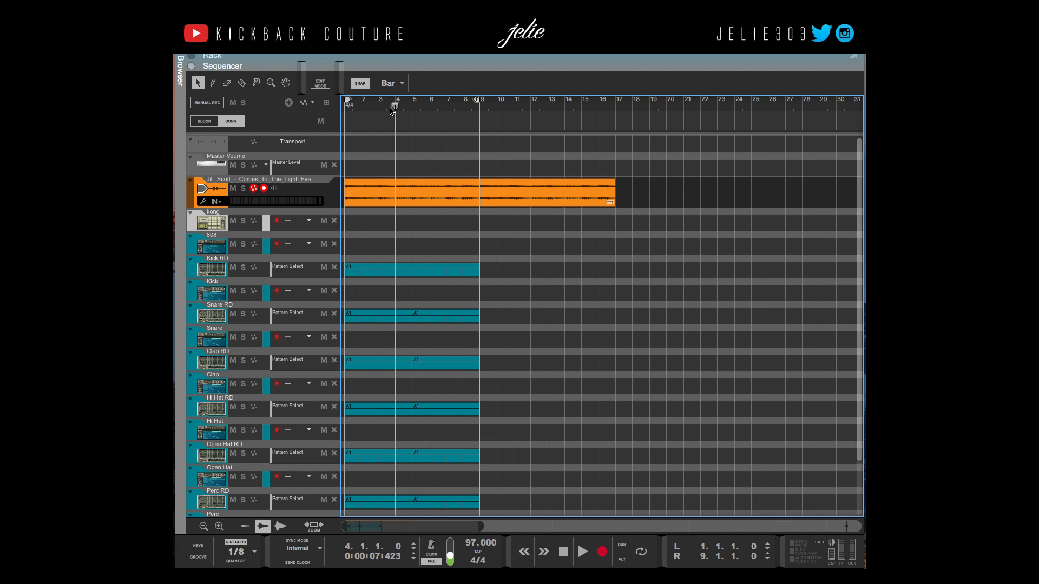
drag(395, 105, 308, 116)
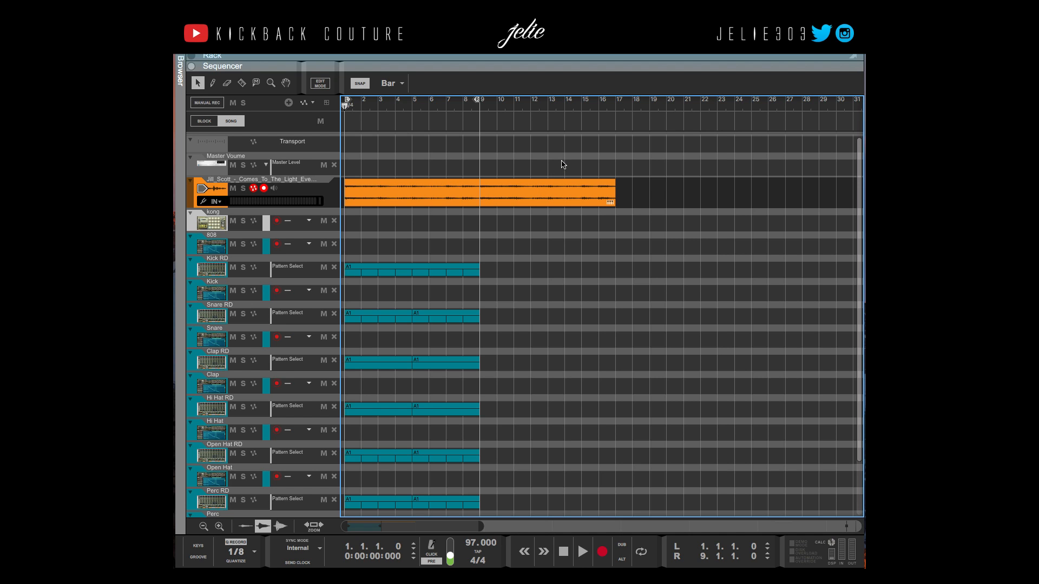
Play the clip from bar 1 to just past bar 9 while raising the song tempo to 120 BPM.
key(space)
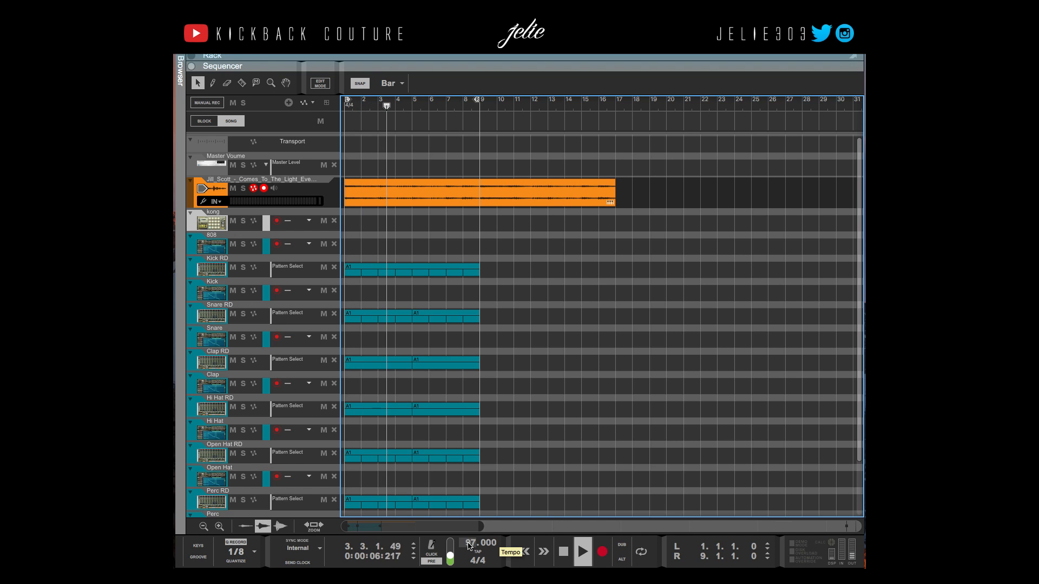
scroll(468, 545, up, 6)
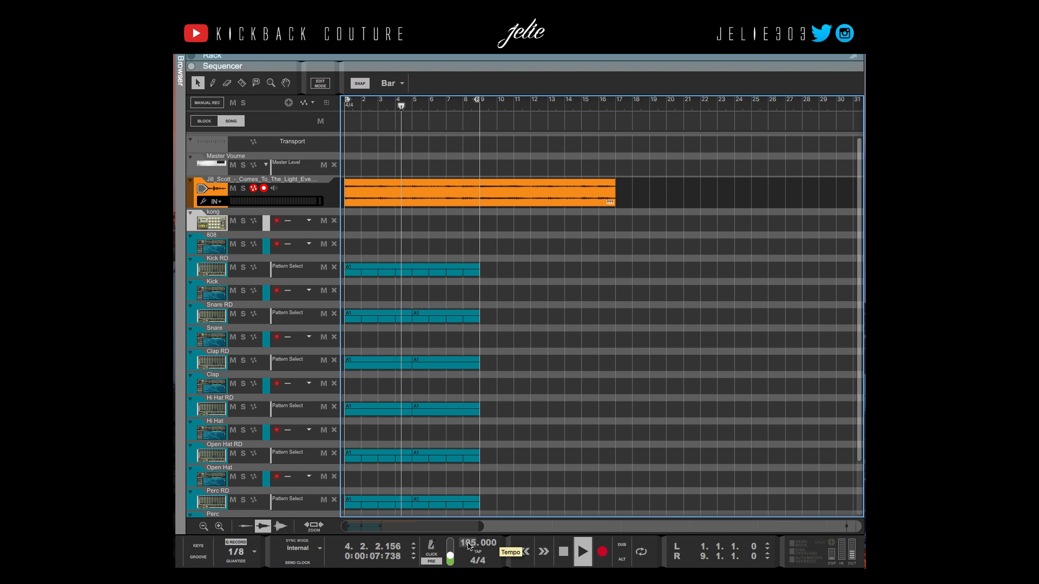
scroll(469, 545, up, 7)
scroll(468, 545, up, 7)
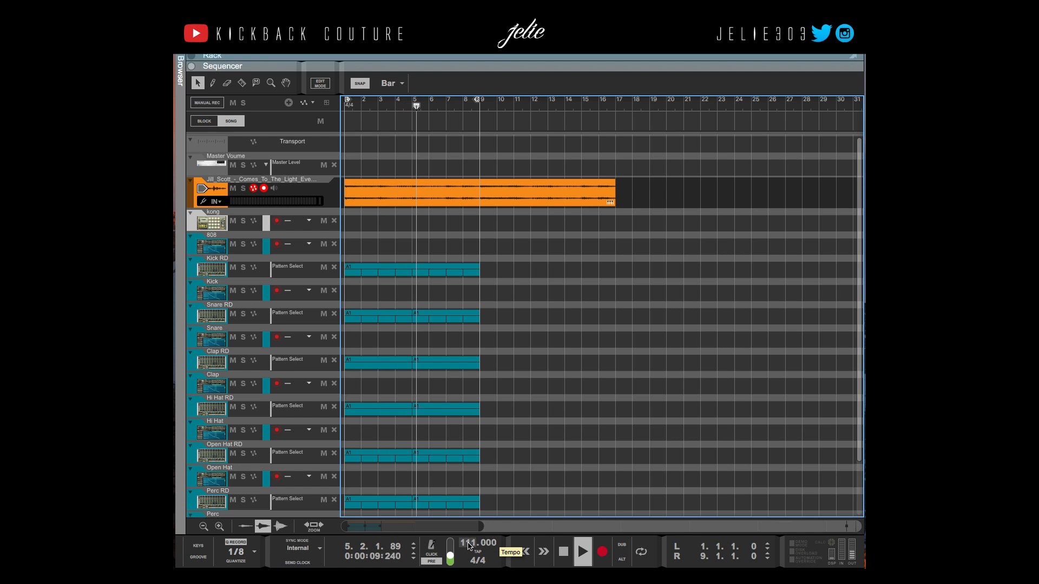
scroll(468, 545, up, 3)
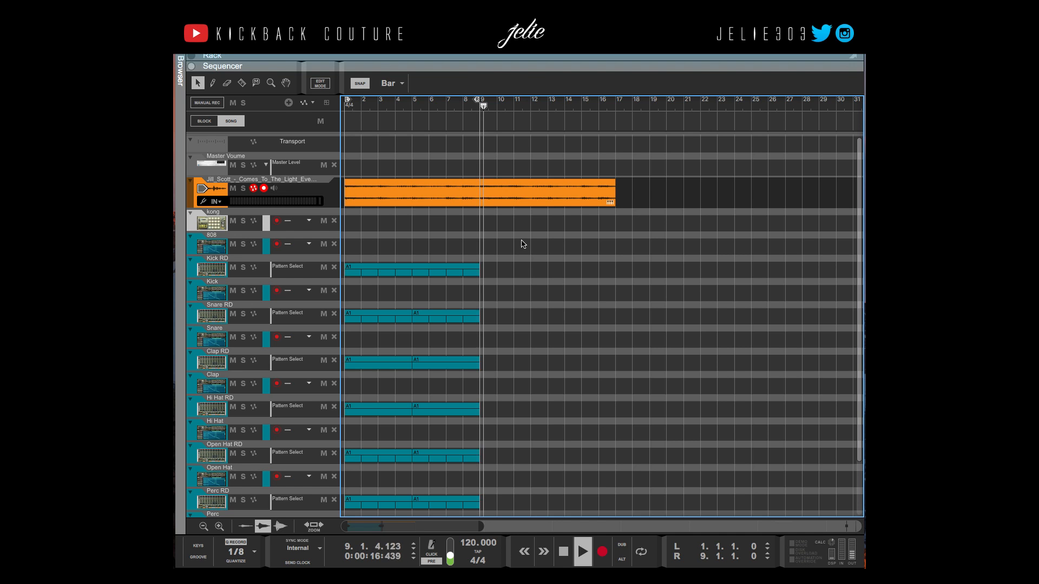
key(space)
Select the audio clip and set its transpose value to 12 semitones.
drag(504, 157, 519, 275)
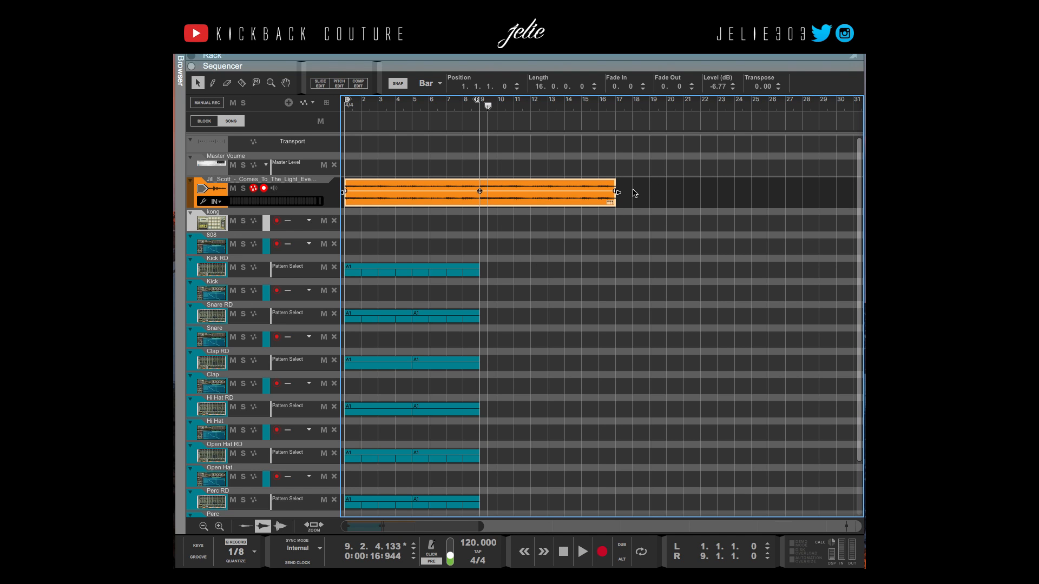
drag(673, 205, 463, 185)
drag(632, 161, 456, 200)
drag(651, 187, 492, 194)
double_click(753, 87)
text(12)
key(Return)
click(631, 214)
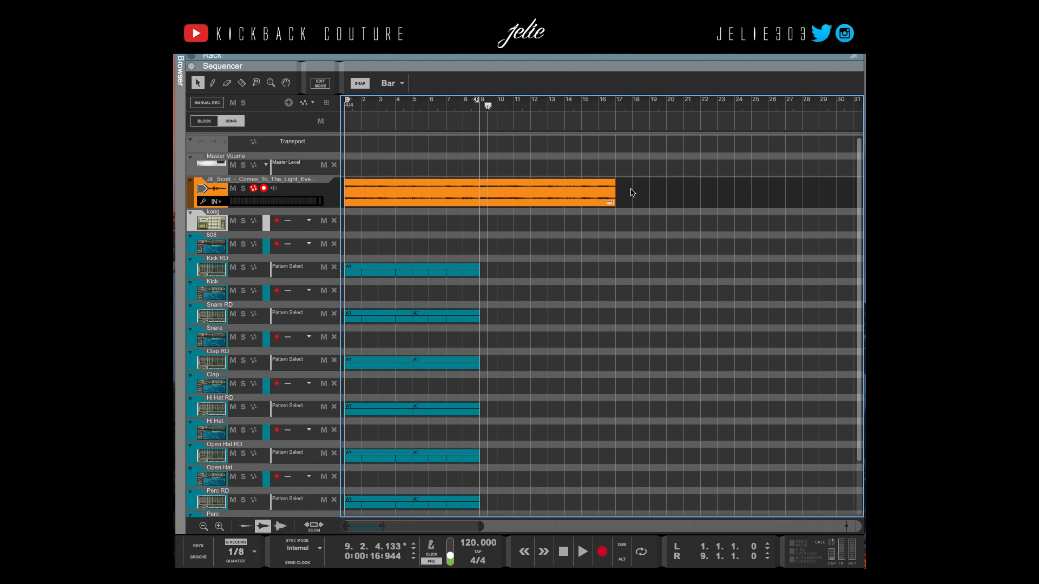
click(569, 209)
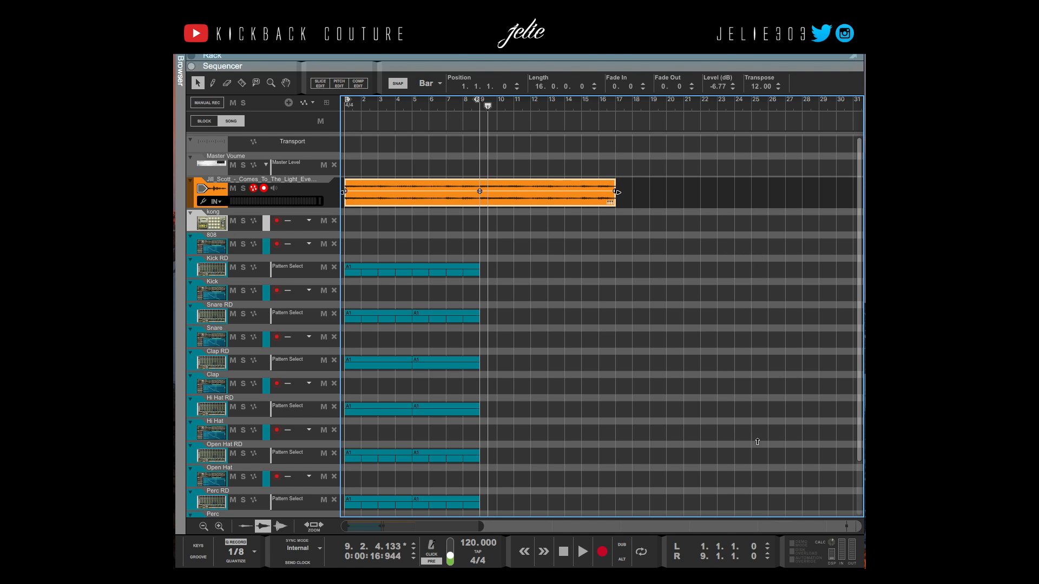
Audition the clip from bar 1 to just past bar 9 with transpose settings of 12 and -12 semitones.
click(513, 149)
drag(518, 145, 516, 234)
drag(518, 147, 552, 262)
key(shift+Return)
key(space)
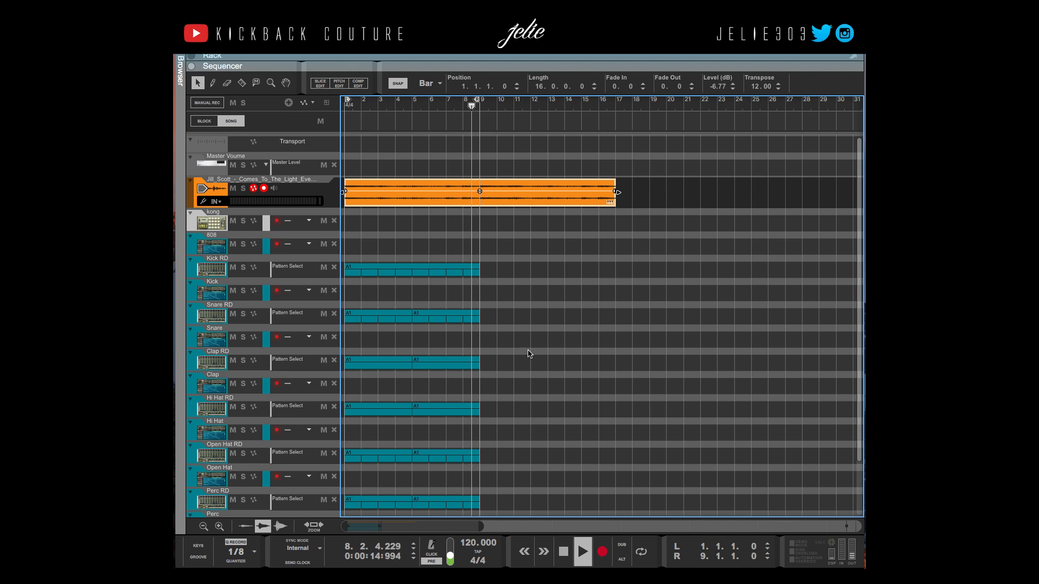
key(space)
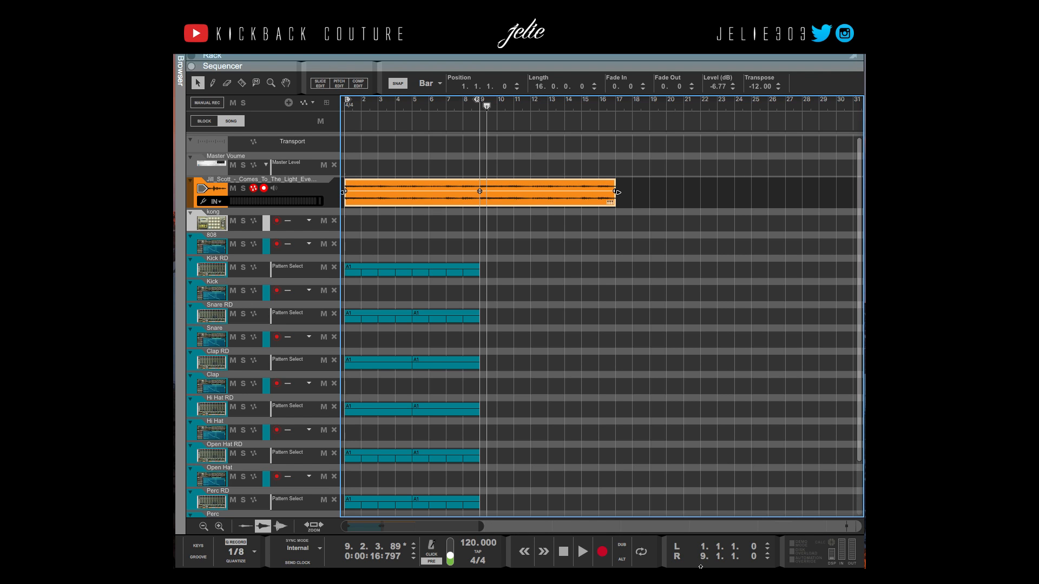
Reset the audio clip's transpose value to 0 semitones.
double_click(755, 87)
text(2)
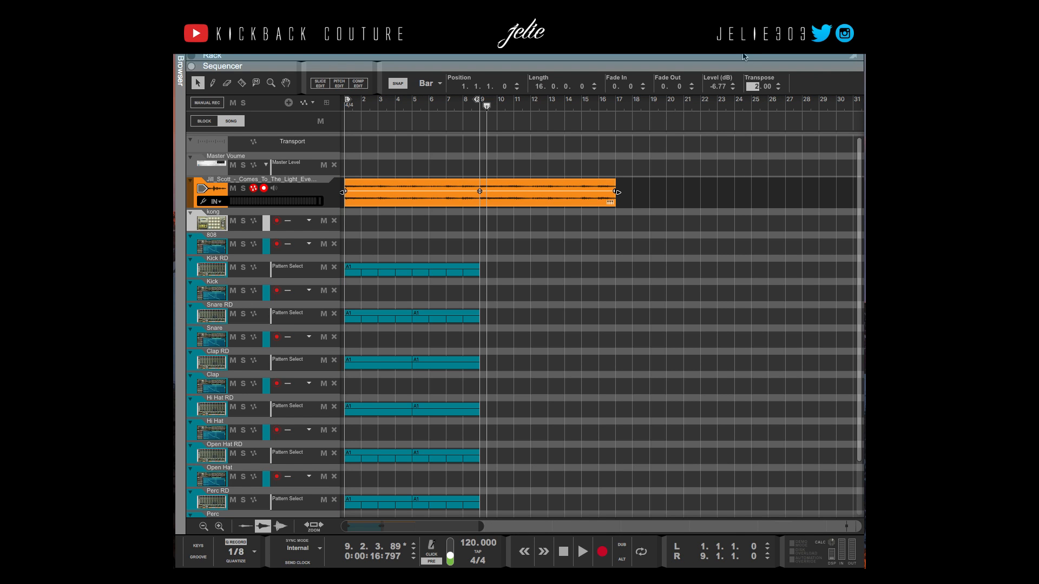
key(Up)
key(Return)
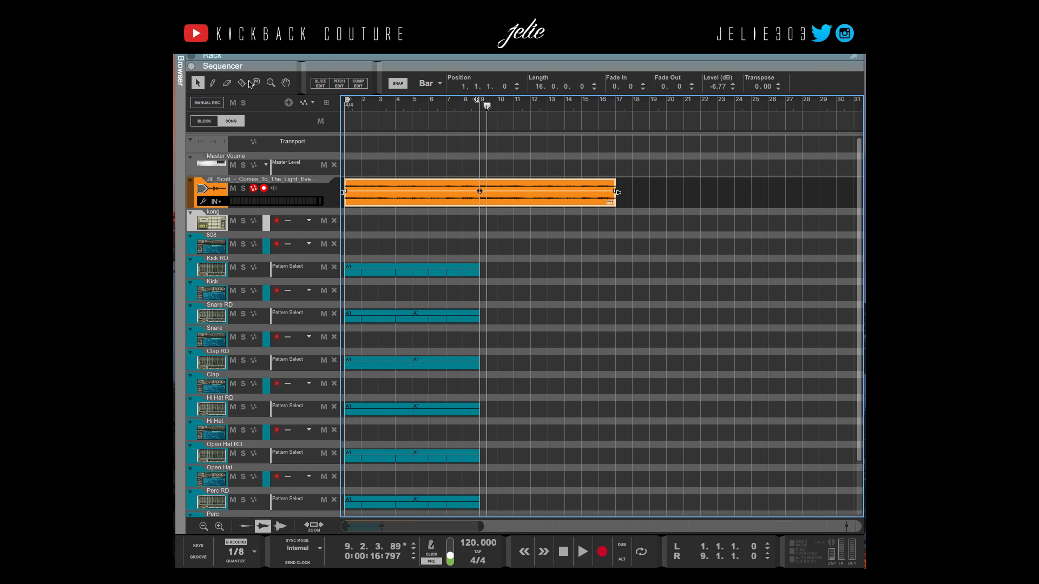
Switch to KeyFinder, reposition its window beside the desktop file, and add the Jill Scott mp3 to the batch analysis list.
drag(680, 160, 353, 225)
key(super+m)
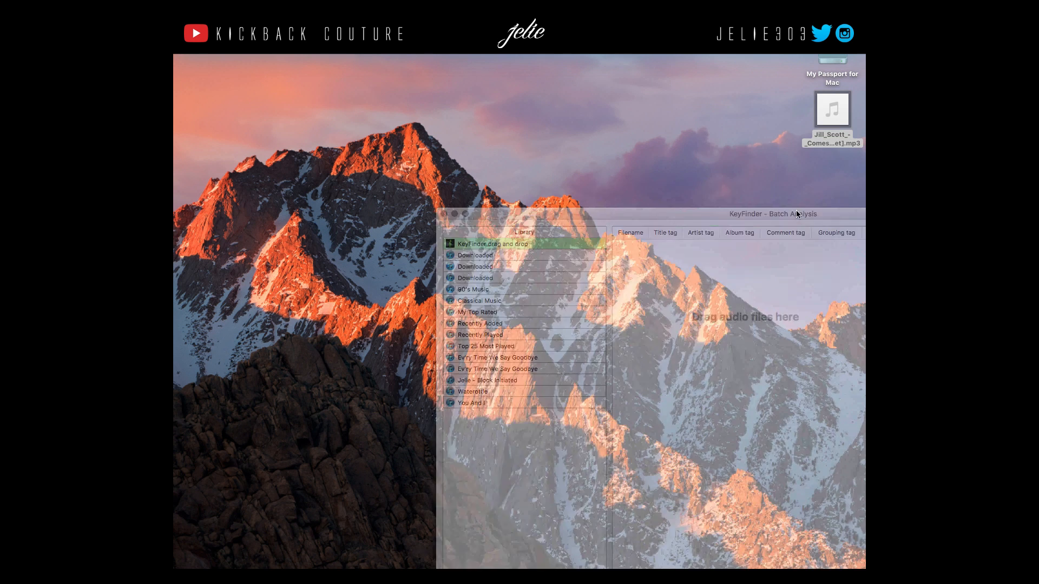
drag(833, 216, 563, 78)
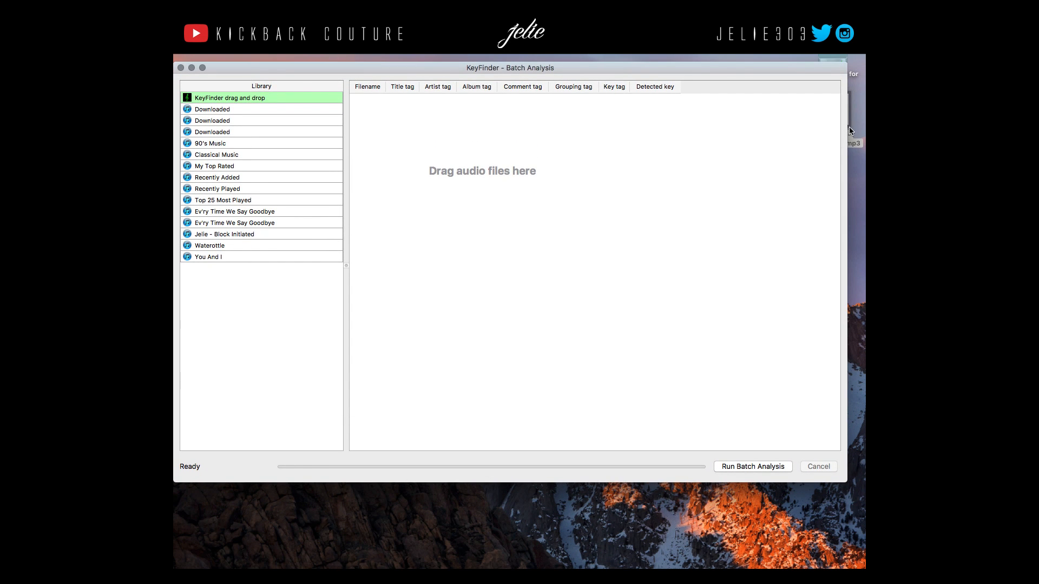
drag(851, 134, 627, 179)
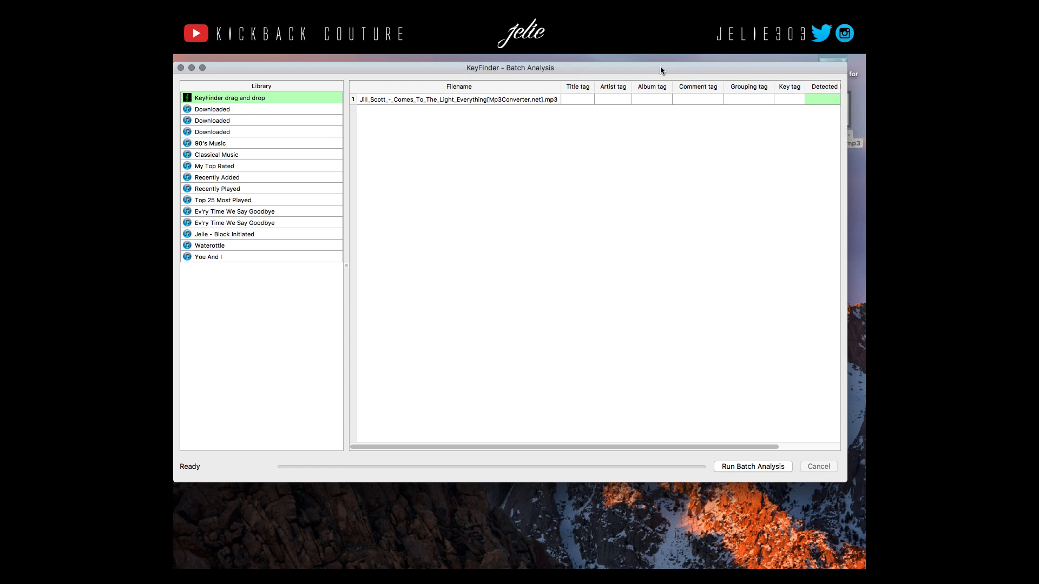
Run the batch key analysis on the song file and read its detected key.
drag(661, 70, 664, 36)
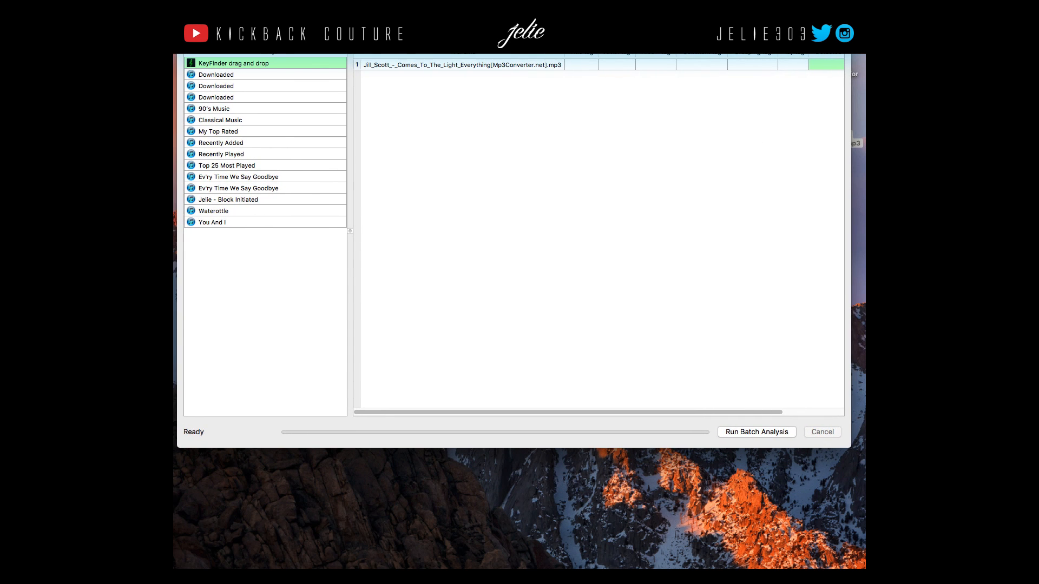
click(455, 64)
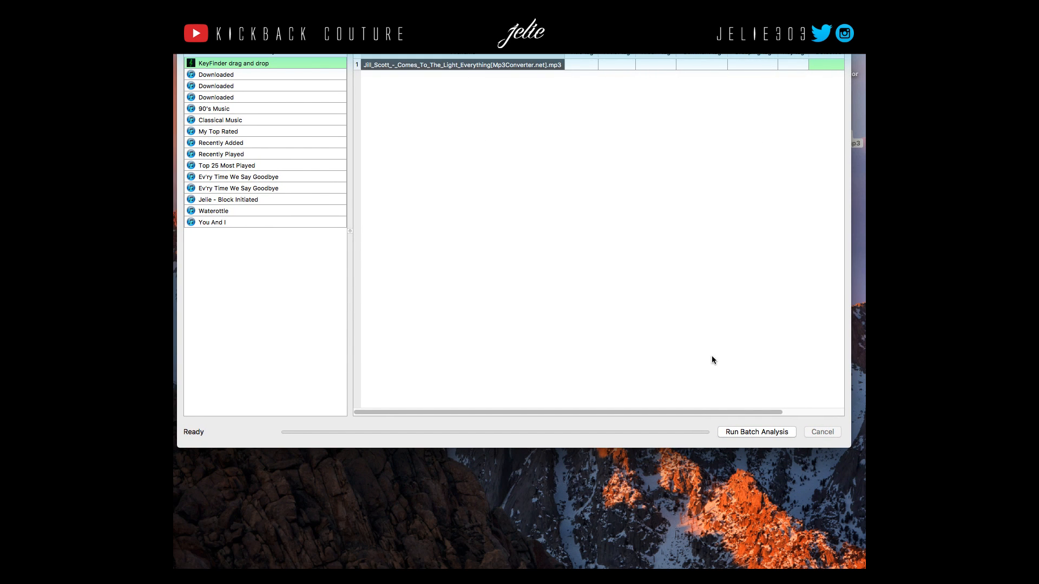
click(755, 432)
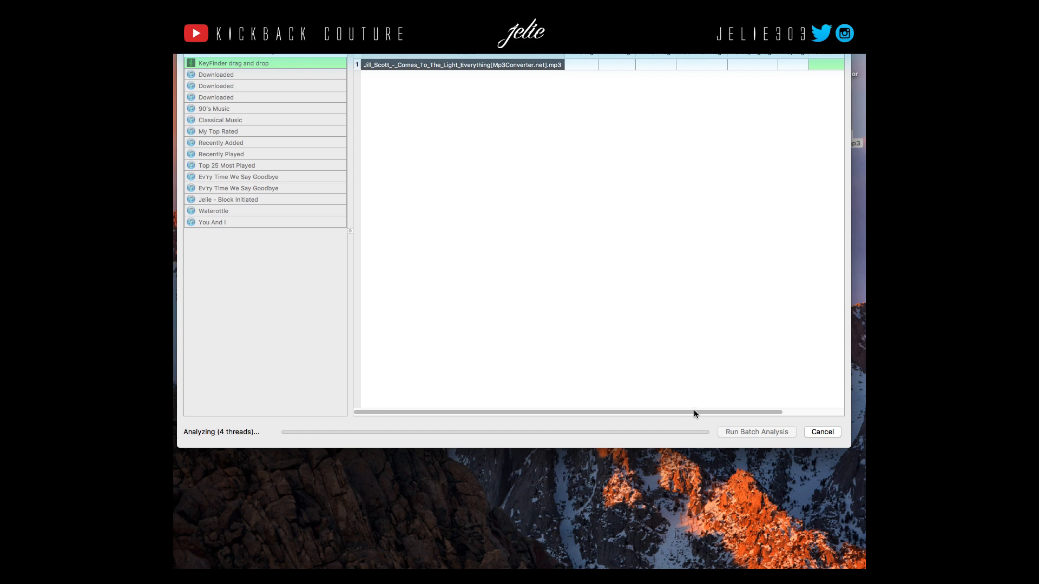
drag(715, 411, 779, 410)
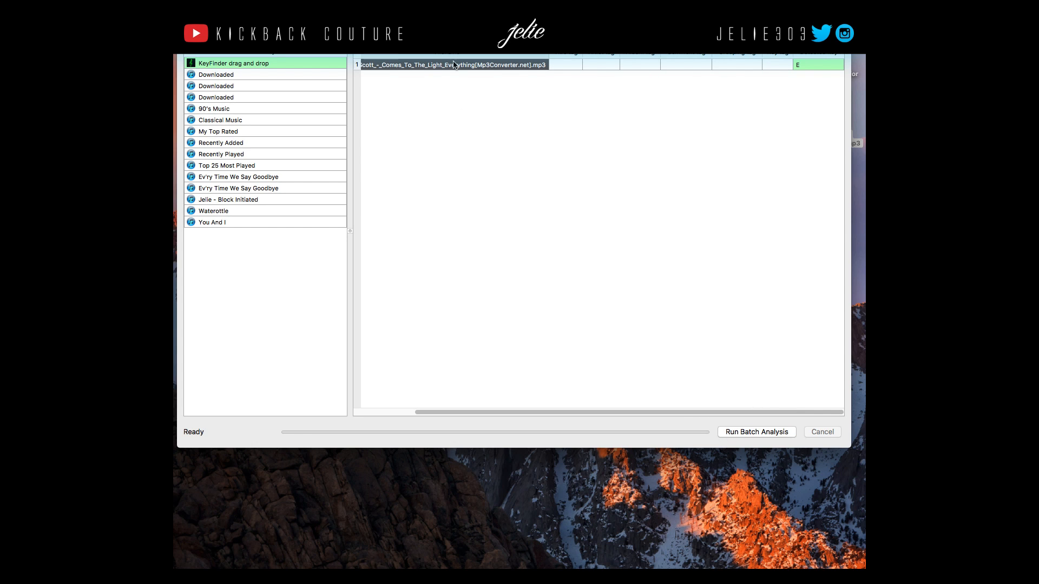
scroll(703, 325, left, 3)
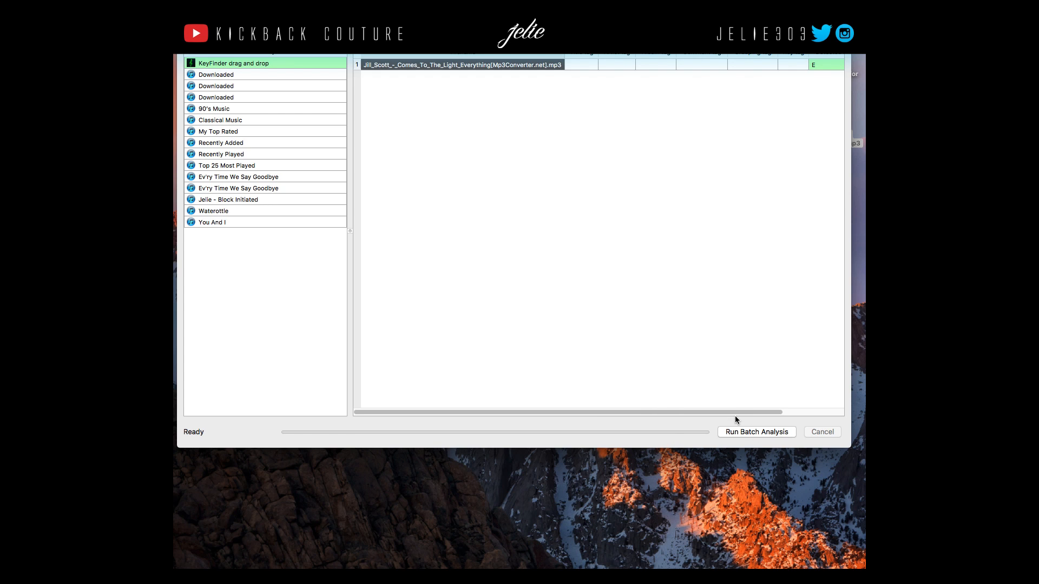
scroll(808, 409, right, 3)
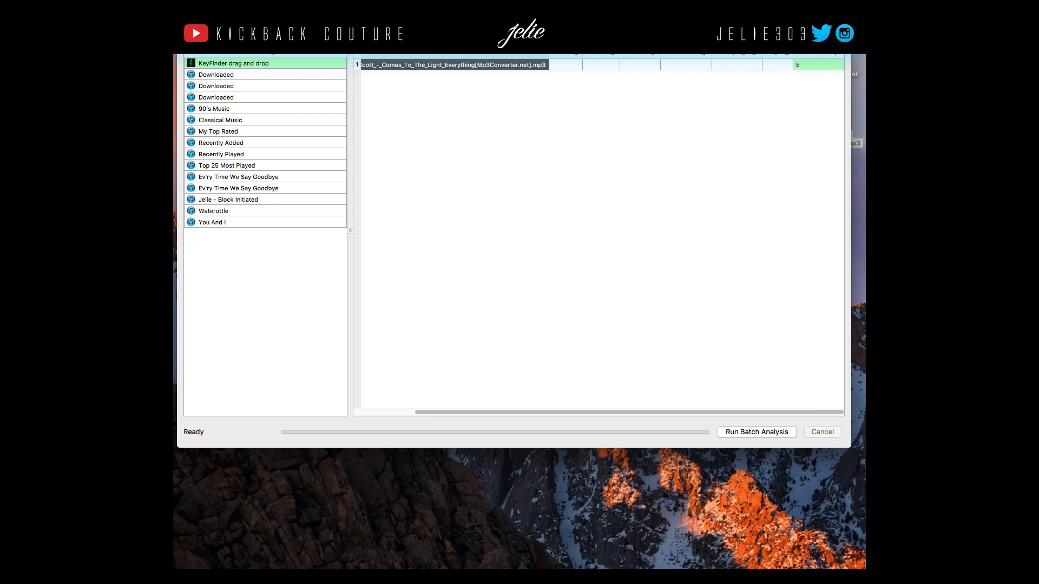
Quit KeyFinder and switch back to the Reason sequencer.
key(super+q)
mouse_move(175, 352)
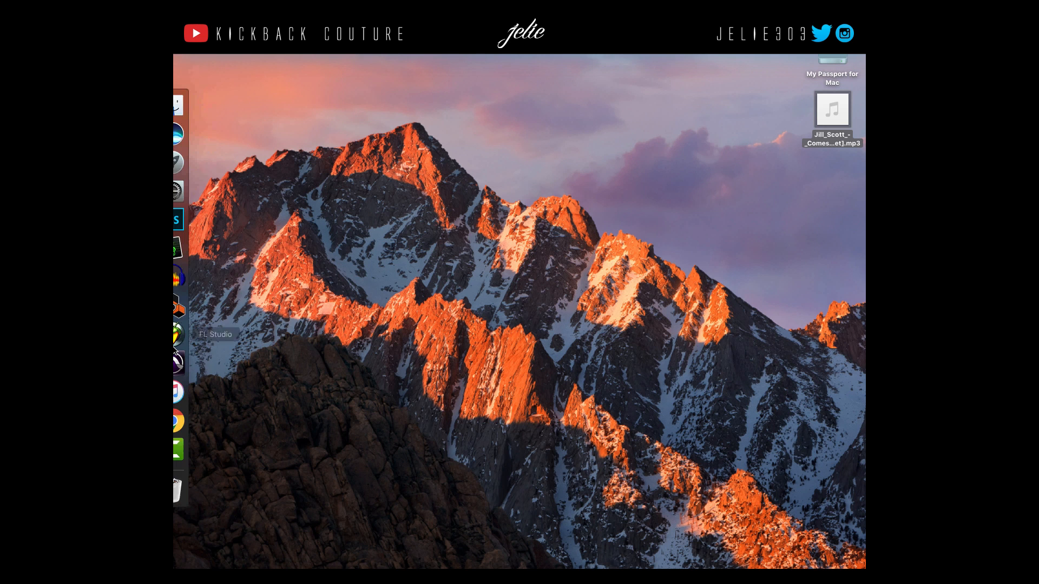
click(192, 307)
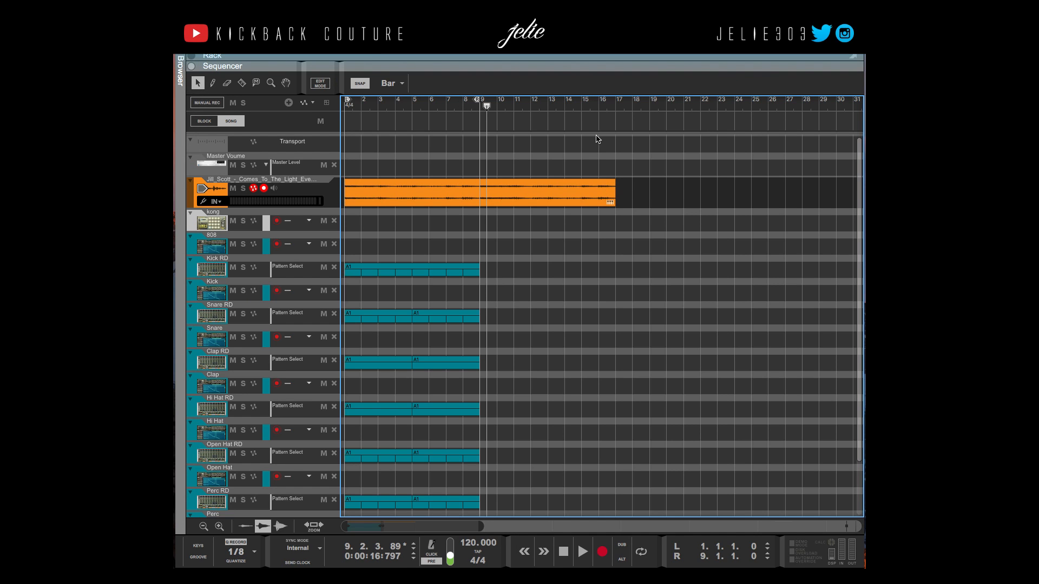
Set the left locator to bar 1 and the right locator to bar 17, and return the song position to bar 1.
super+click(618, 104)
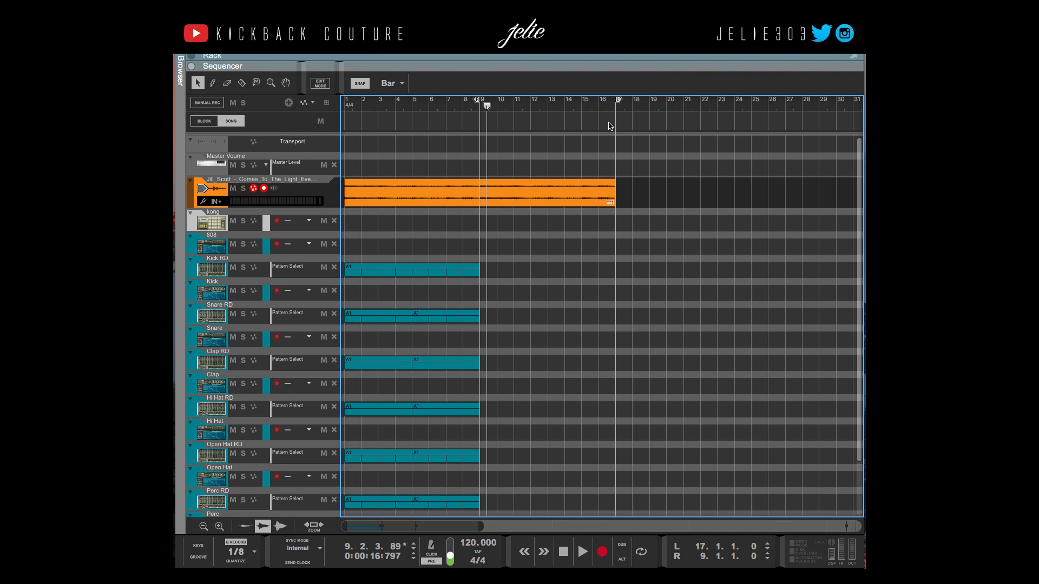
super+click(345, 104)
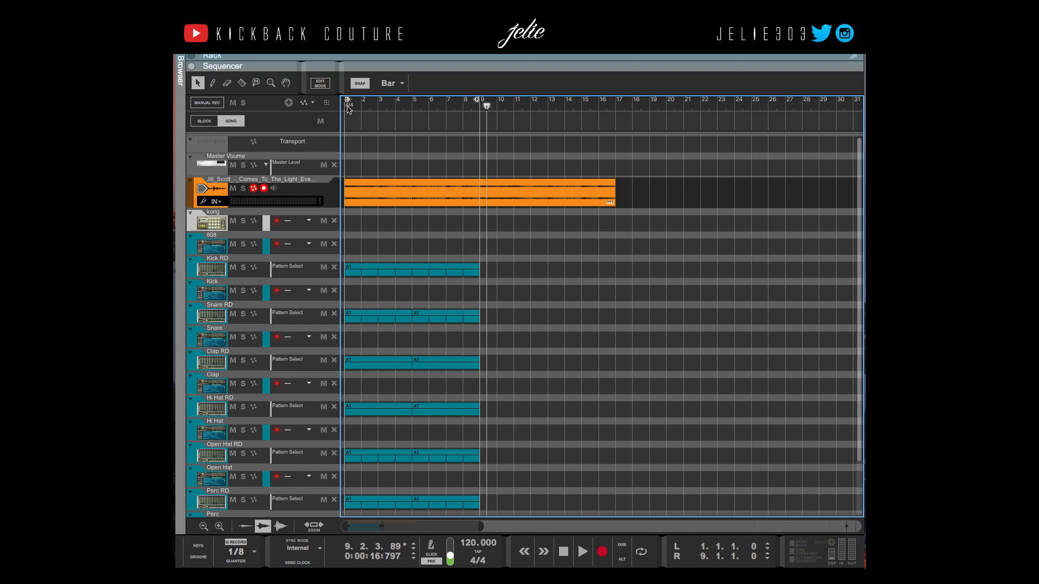
alt+click(618, 103)
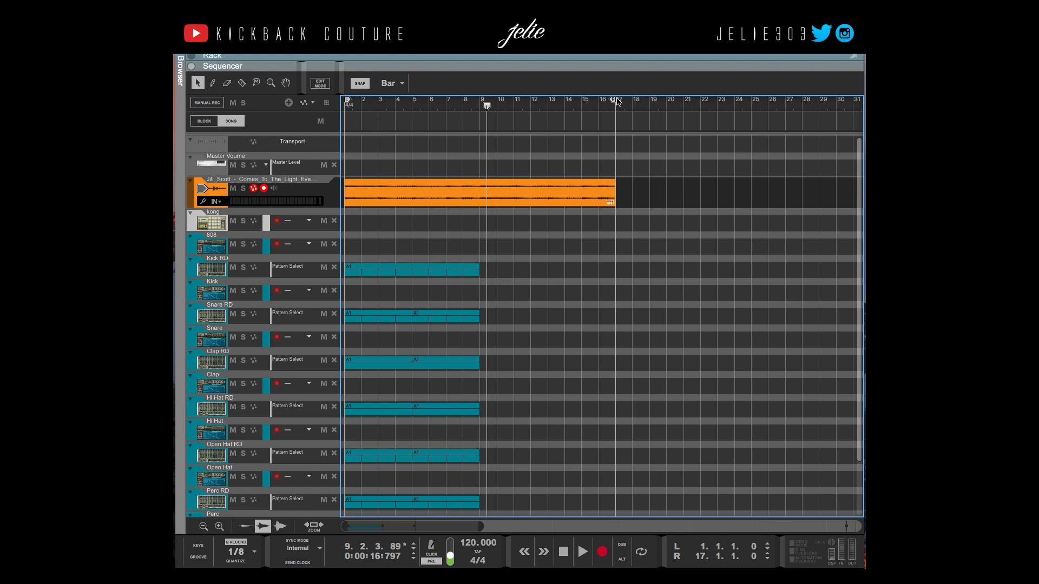
key(shift+Return)
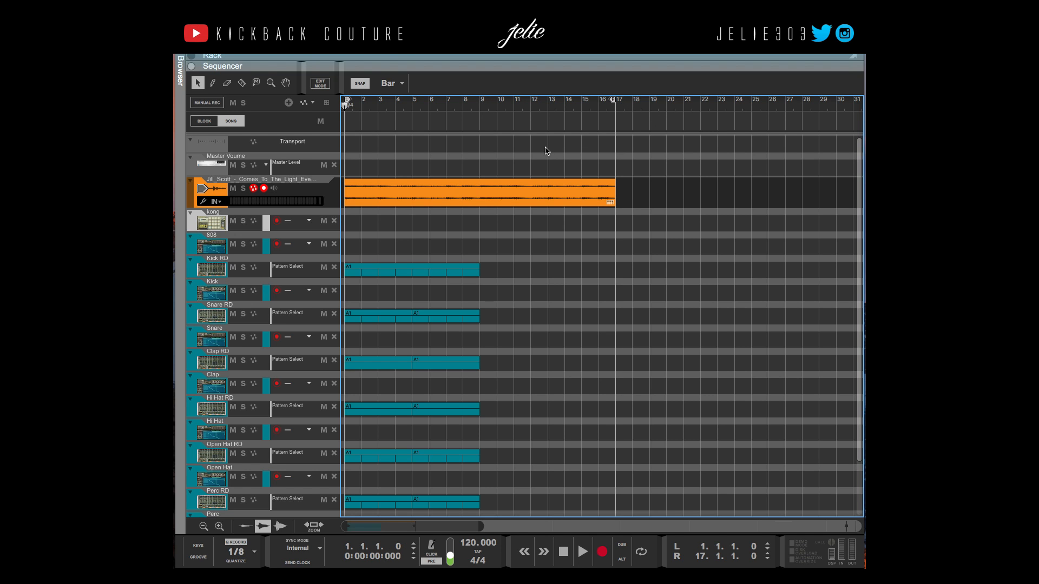
Duplicate all the drum pattern clips from the first eight bars so they fill bars 9 through 16, and deselect them.
drag(509, 263, 196, 567)
key(ctrl+d)
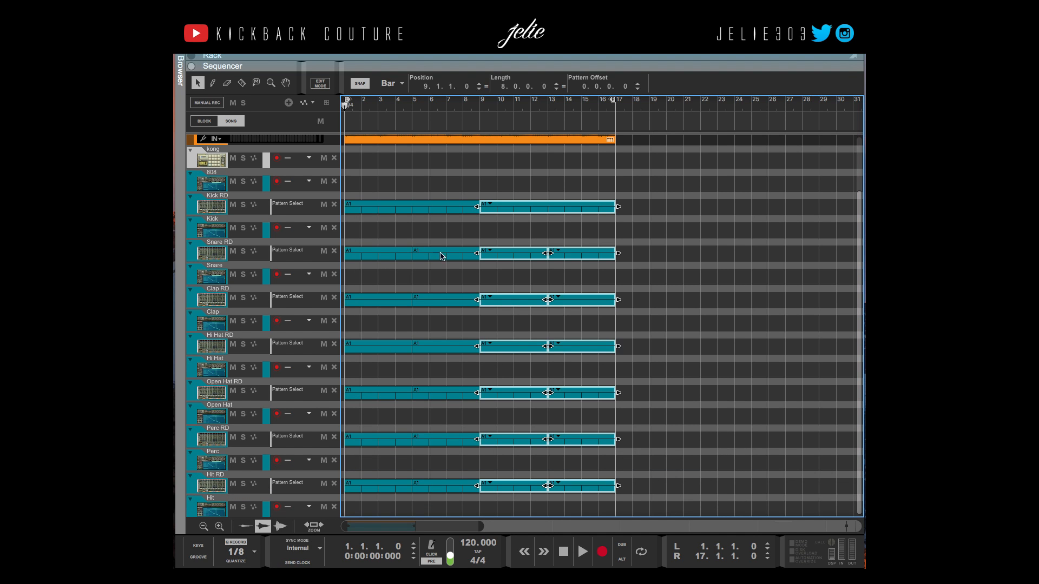
click(489, 157)
scroll(489, 162, up, 3)
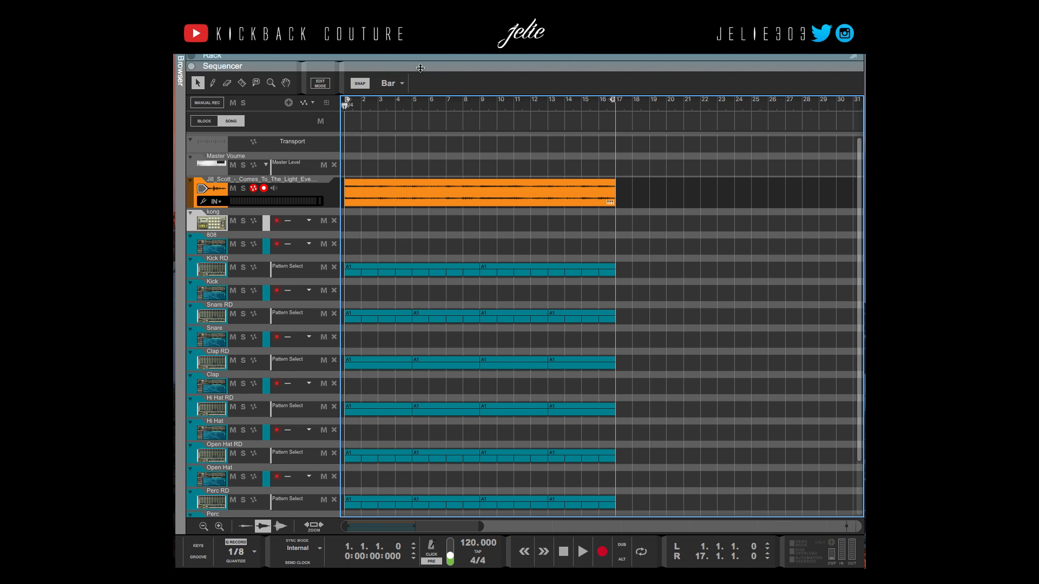
Show the sample's audio track in the rack, expand its insert FX section, and open its Spectrum EQ window.
drag(420, 68, 453, 567)
drag(434, 114, 208, 265)
click(212, 272)
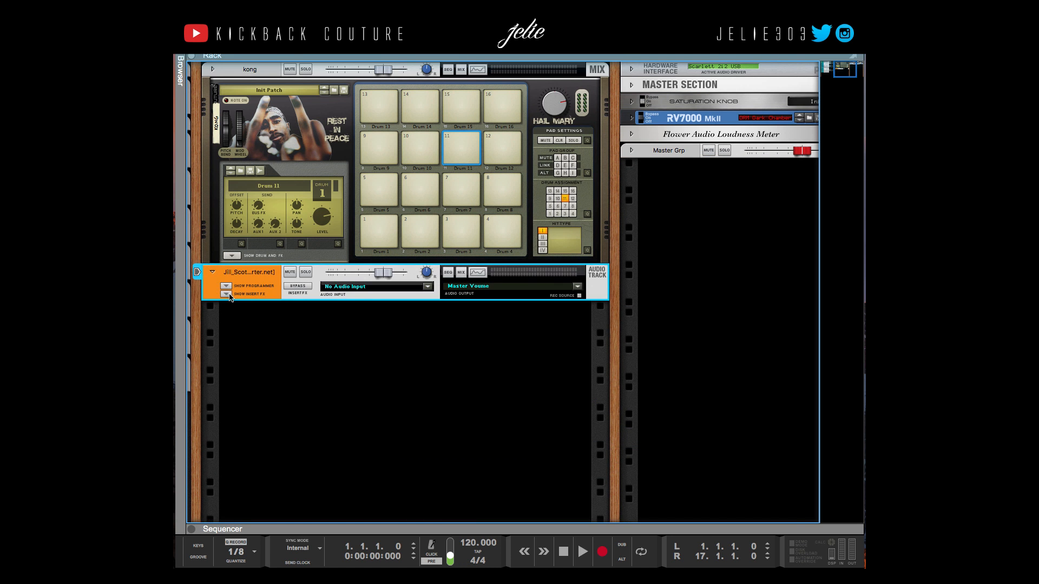
click(227, 295)
click(484, 276)
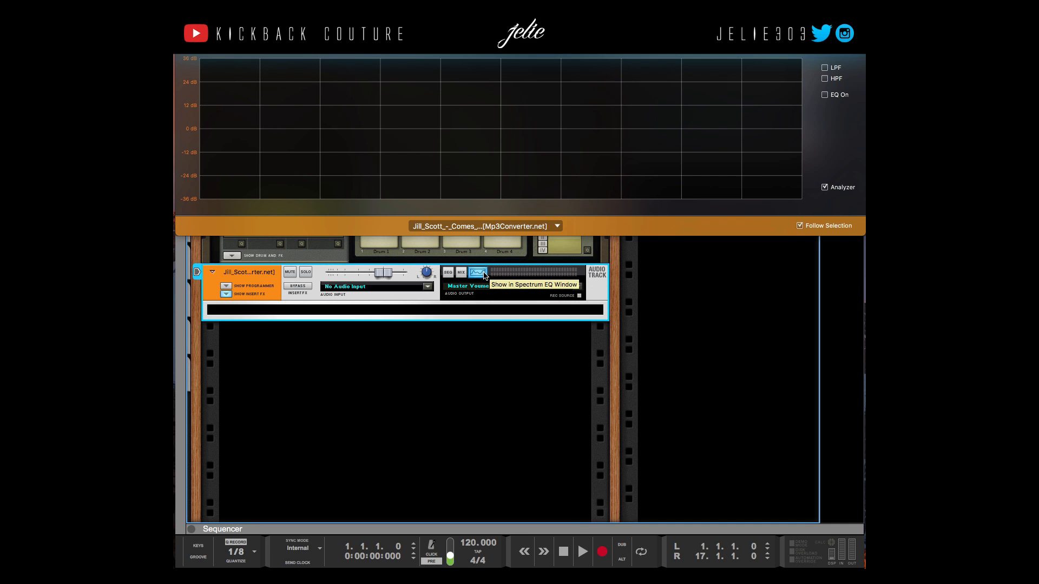
Try a high-pass filter at about 98.5 Hz on the sample while playing the song from bar 1.
key(space)
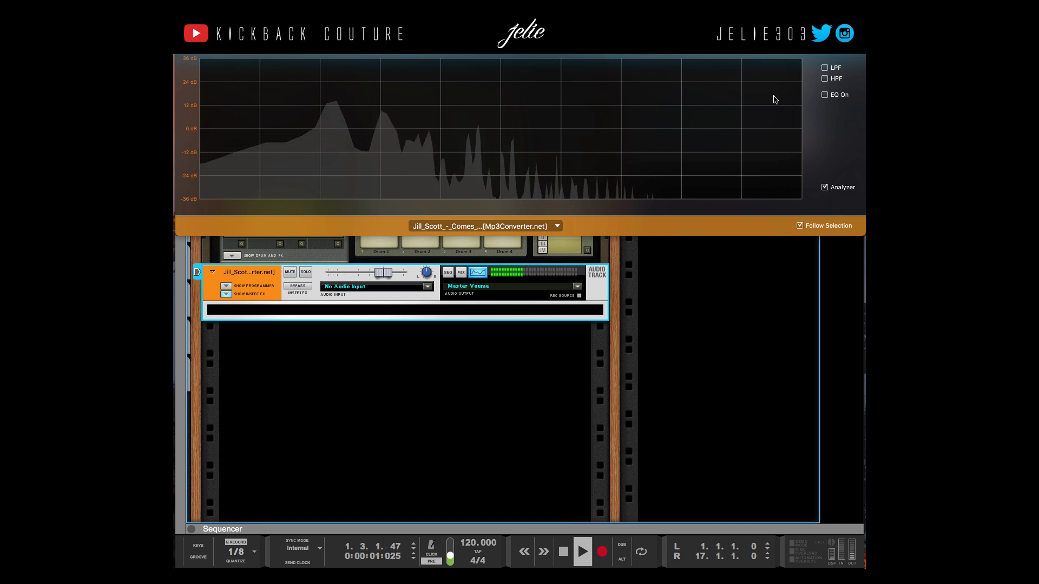
click(824, 79)
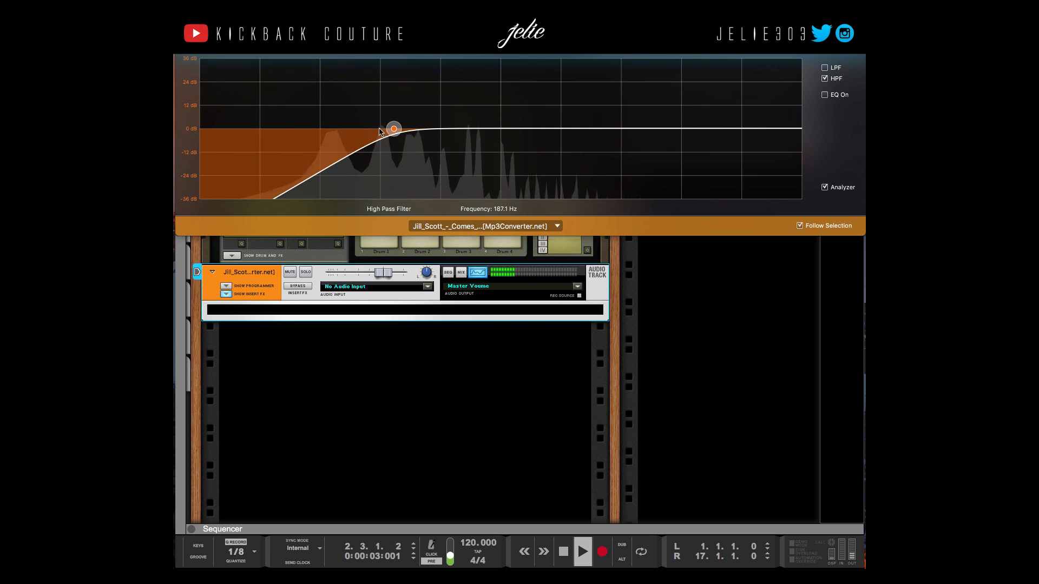
drag(393, 130, 334, 136)
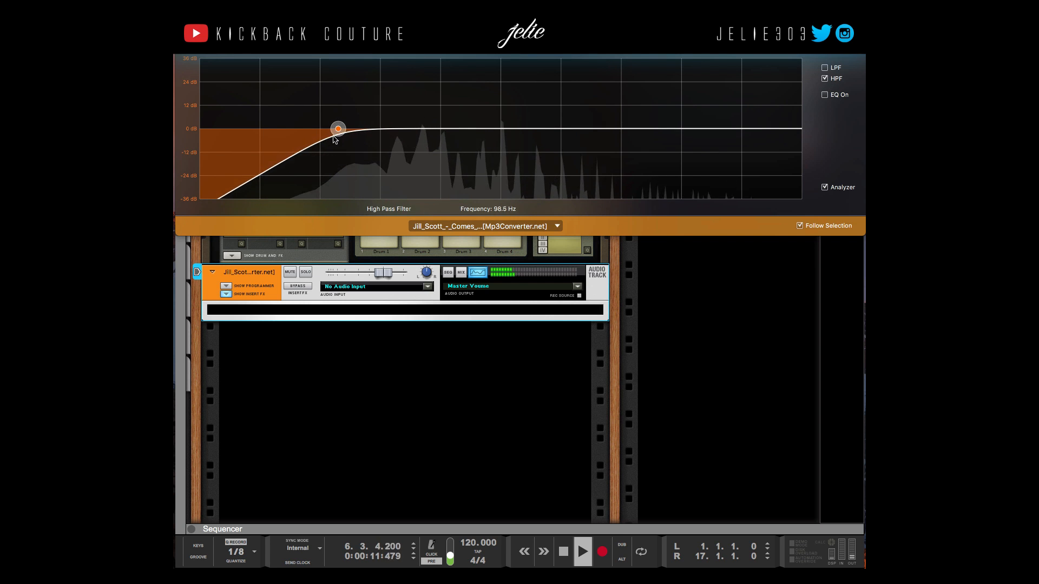
click(825, 78)
Enable the sample's EQ in E Mode, cut the low band to about -10.8 dB at 151.6 Hz, and close the EQ window.
click(826, 95)
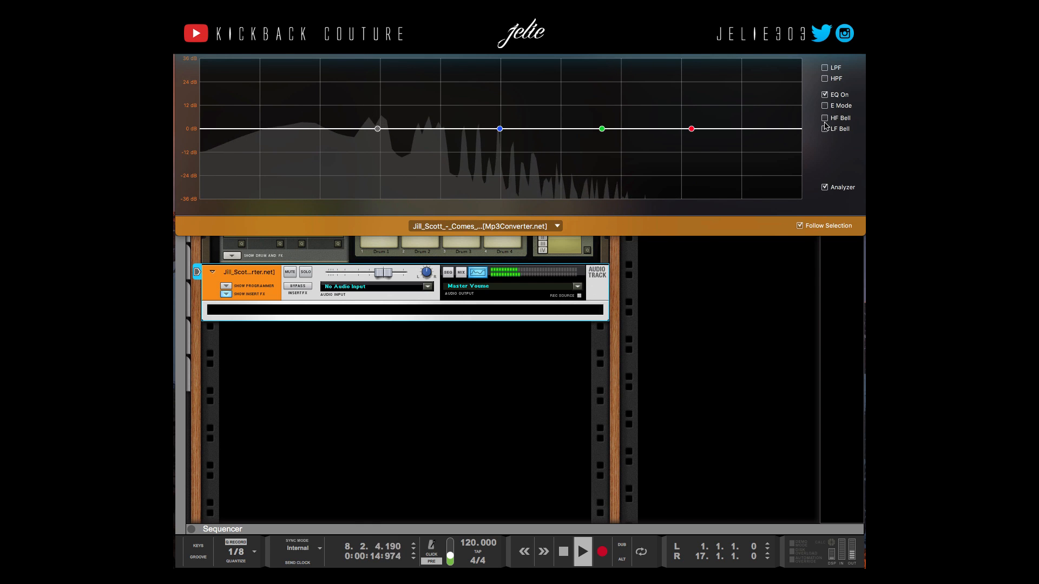
click(824, 106)
click(825, 129)
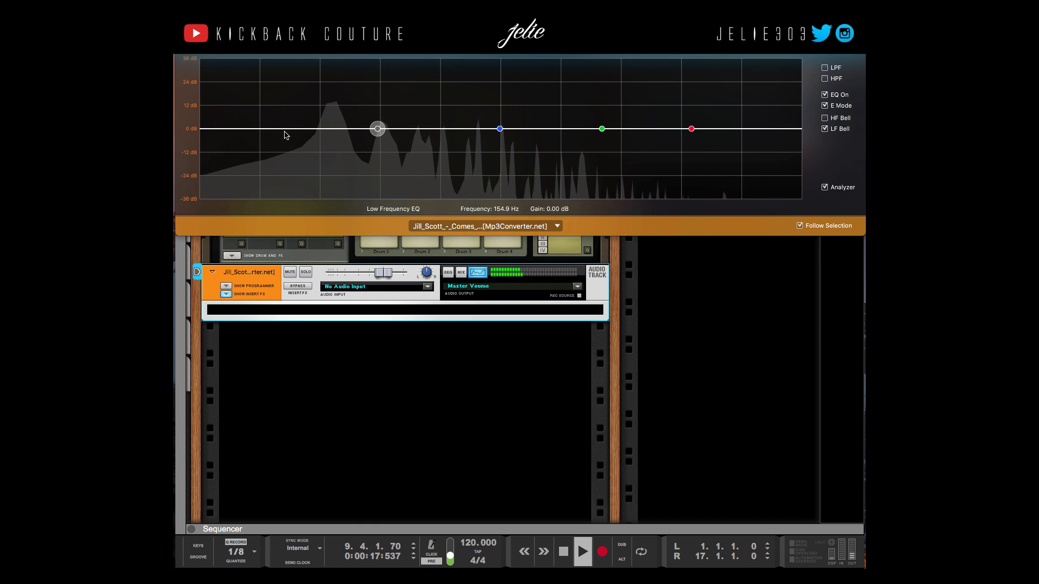
click(825, 129)
drag(377, 129, 376, 149)
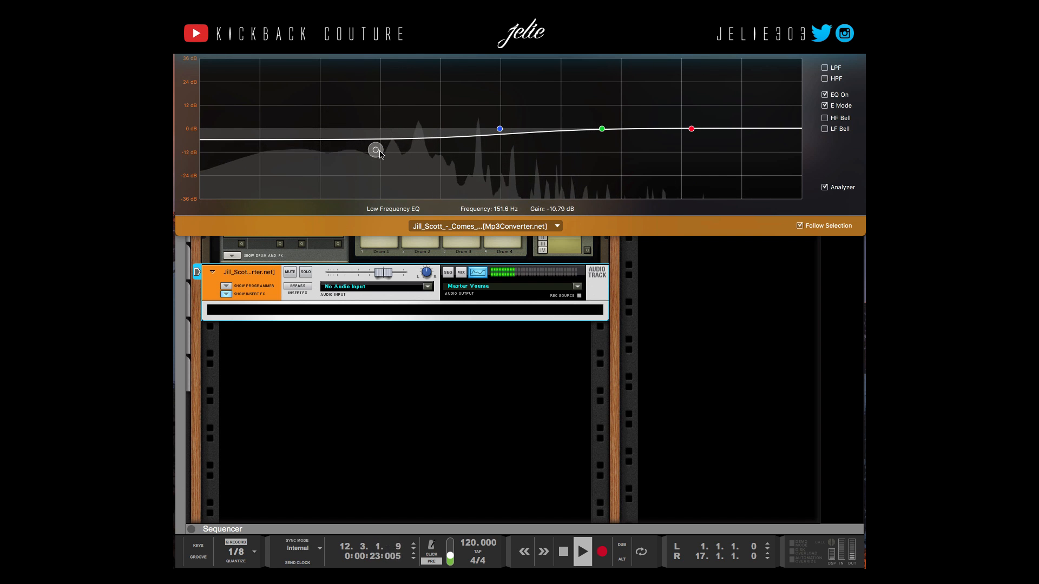
click(499, 129)
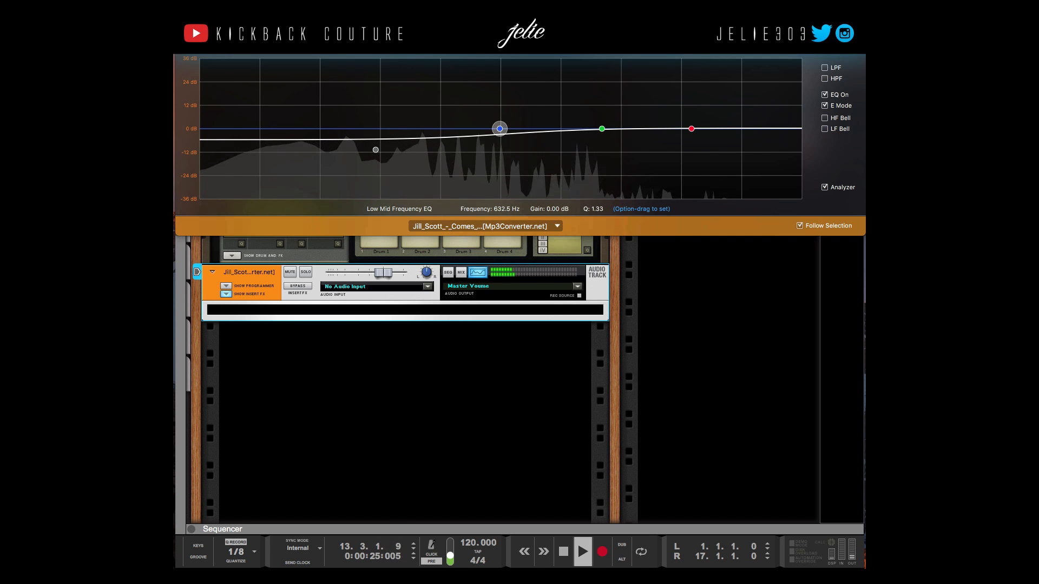
key(F2)
click(353, 470)
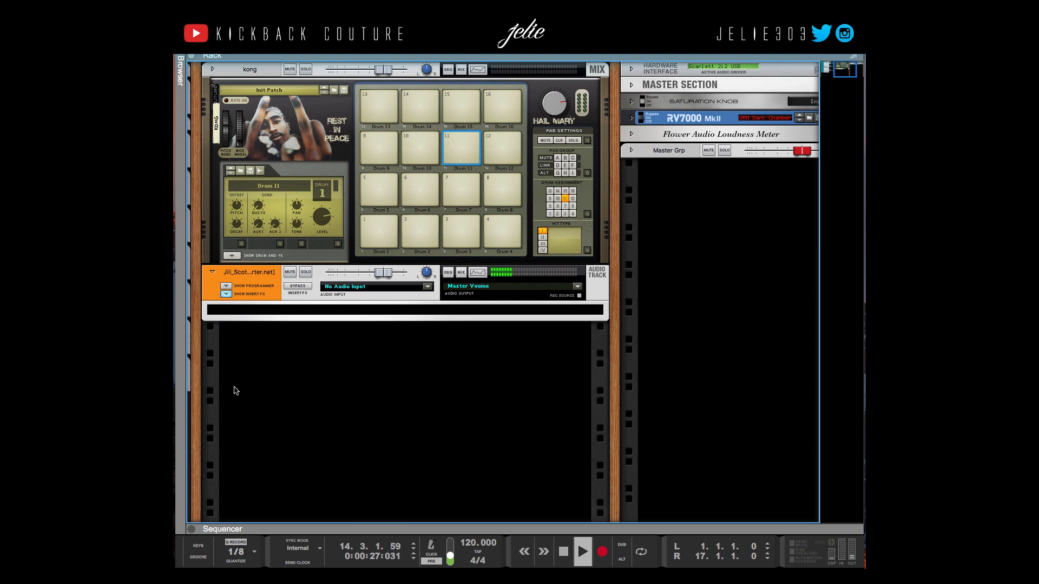
Show the Hi Hat channel's insert FX and program its Redrum pattern with hits on steps 1 and 7, checking it in playback.
scroll(302, 335, left, 5)
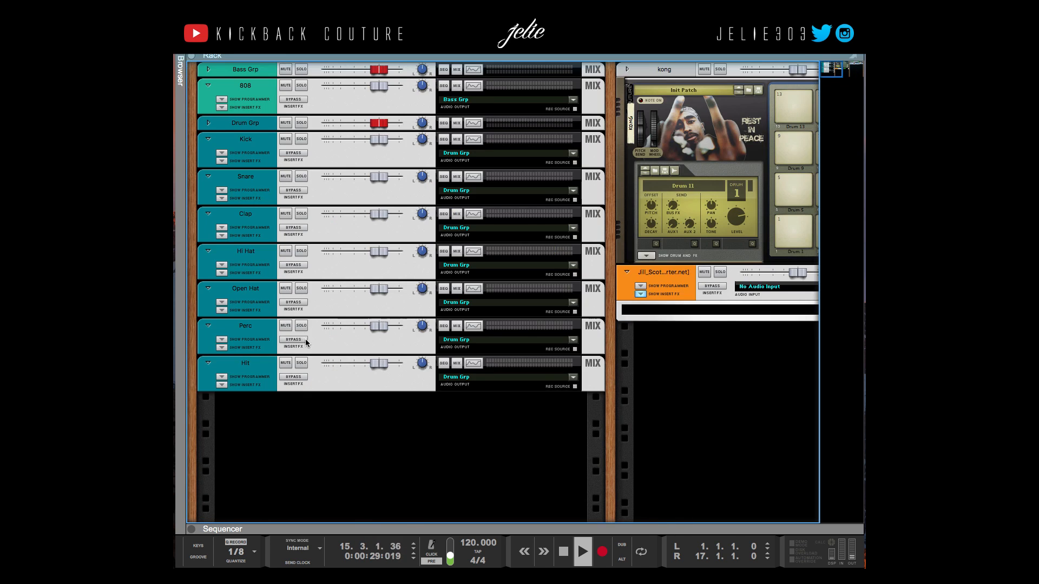
click(222, 272)
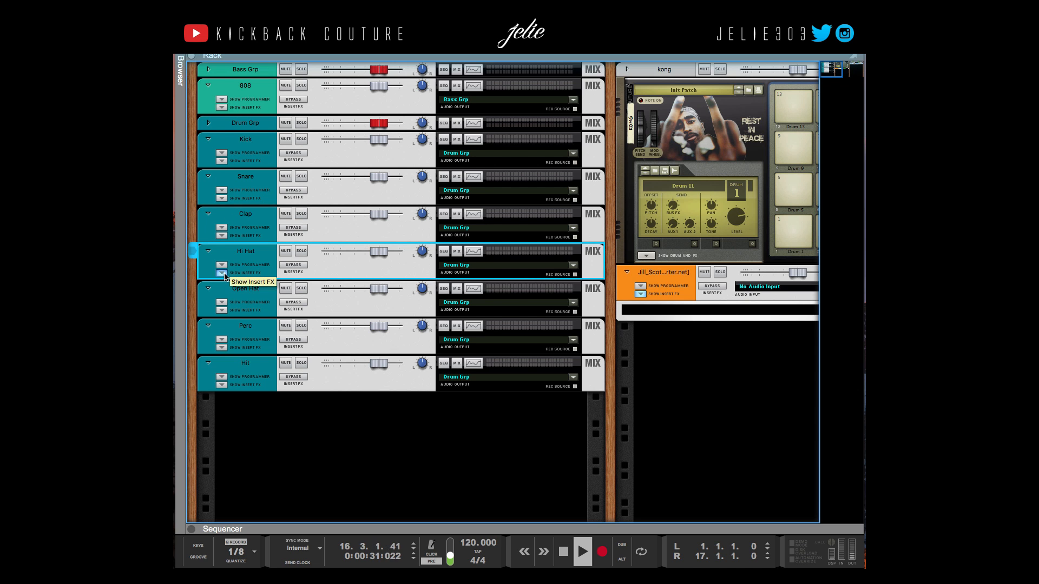
scroll(336, 386, down, 2)
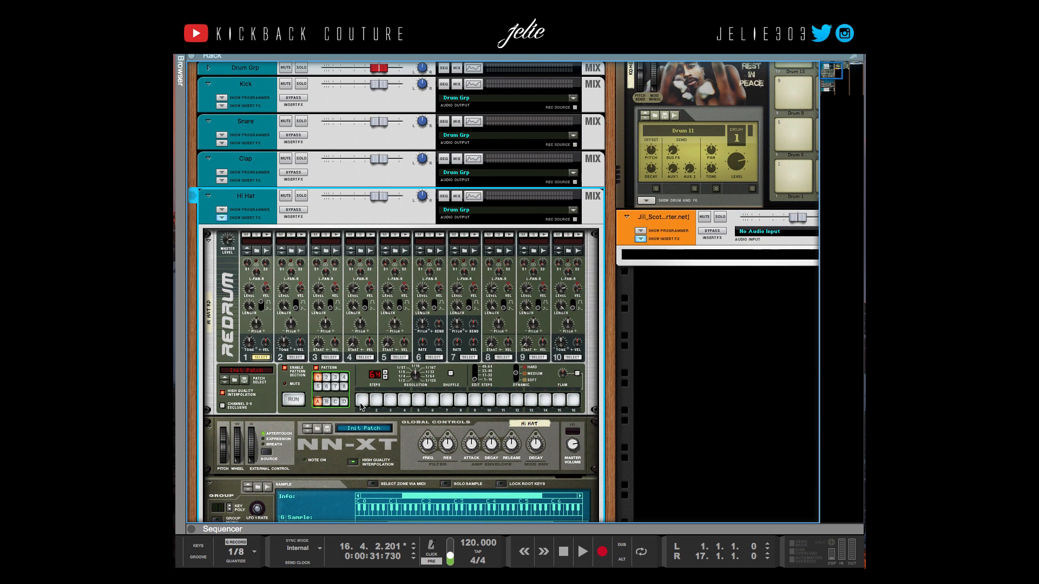
click(361, 404)
scroll(373, 389, down, 2)
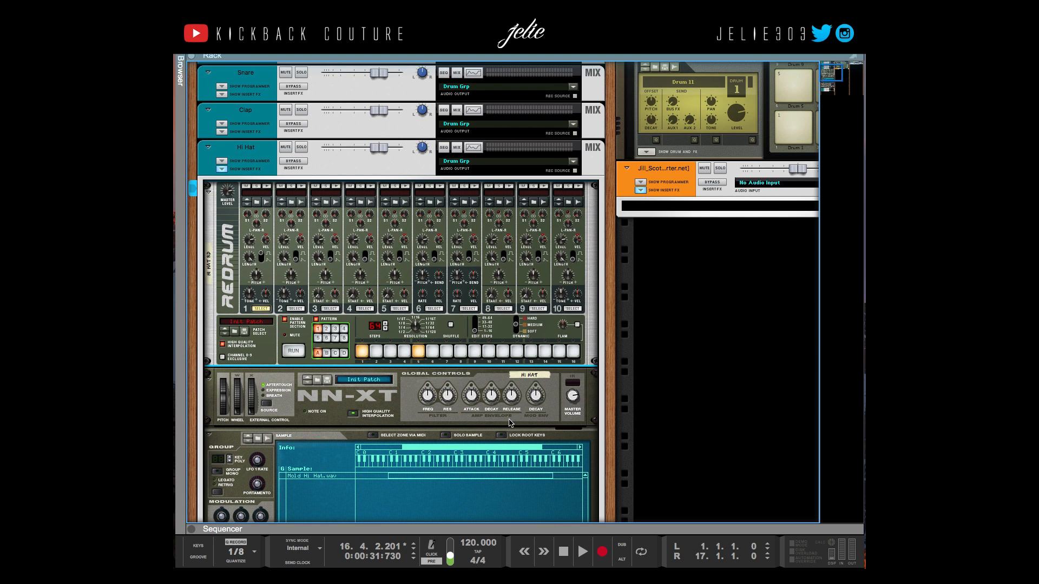
key(space)
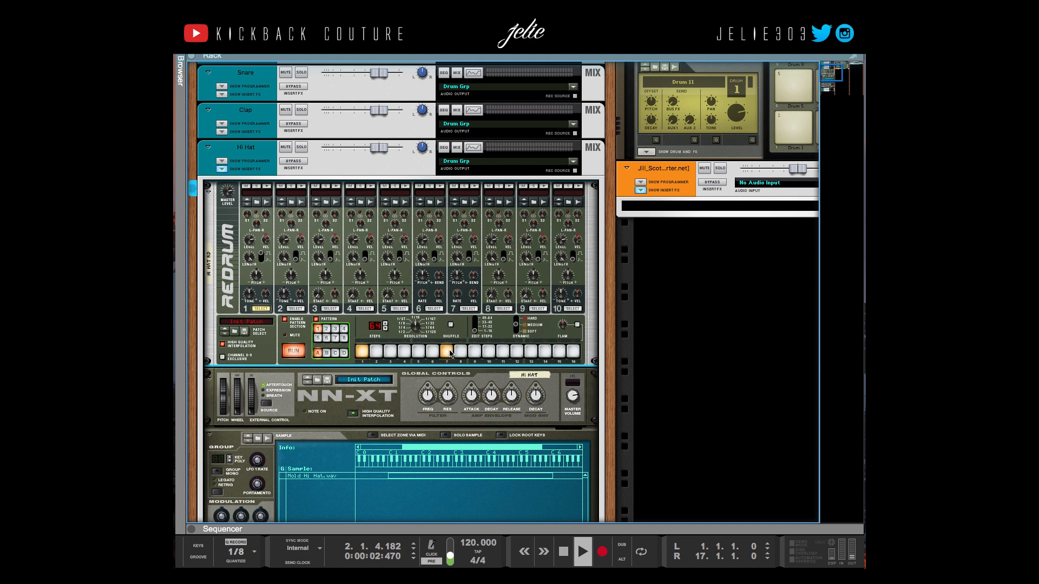
key(space)
key(space)
Show the Snare channel's insert FX and add a snare hit on step 9 of its Redrum pattern.
scroll(461, 334, up, 3)
click(222, 177)
scroll(408, 289, down, 1)
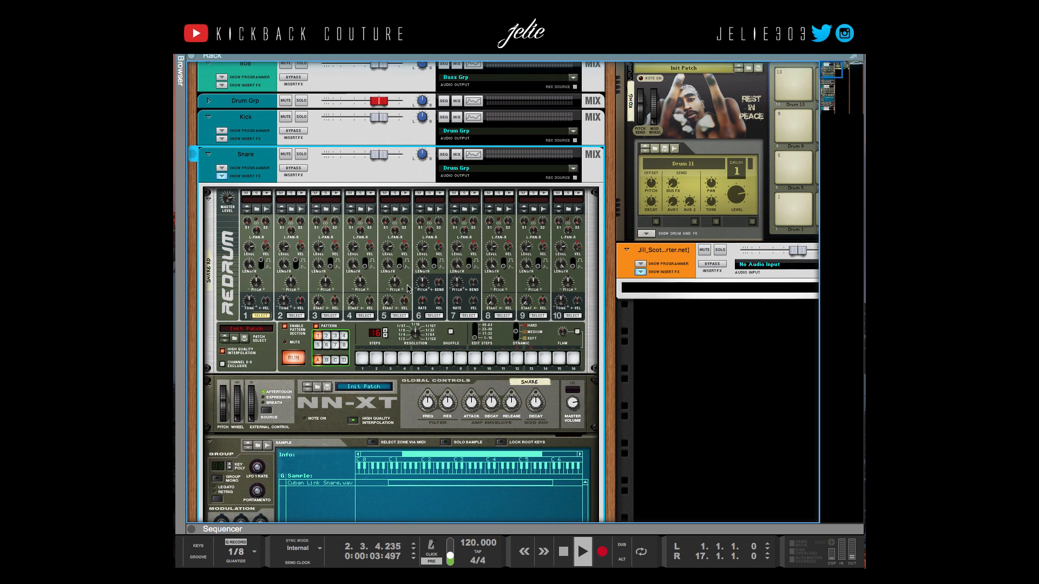
scroll(408, 289, down, 1)
click(475, 353)
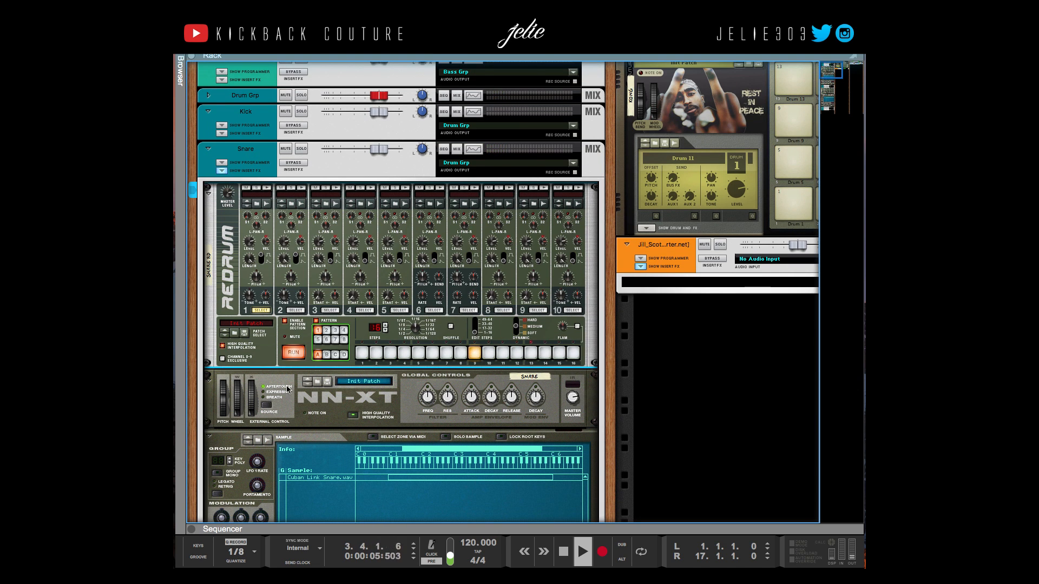
Select the sample in the Snare's NN-XT and open the Snares folder of the [KC] Spyder Demon Drumkit in the browser.
click(319, 478)
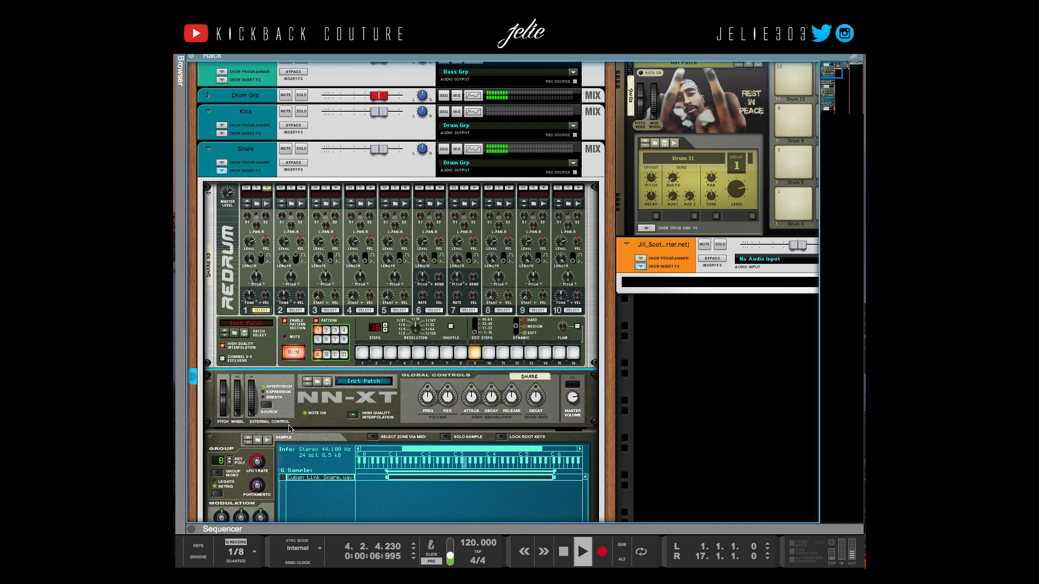
click(181, 70)
scroll(335, 325, up, 5)
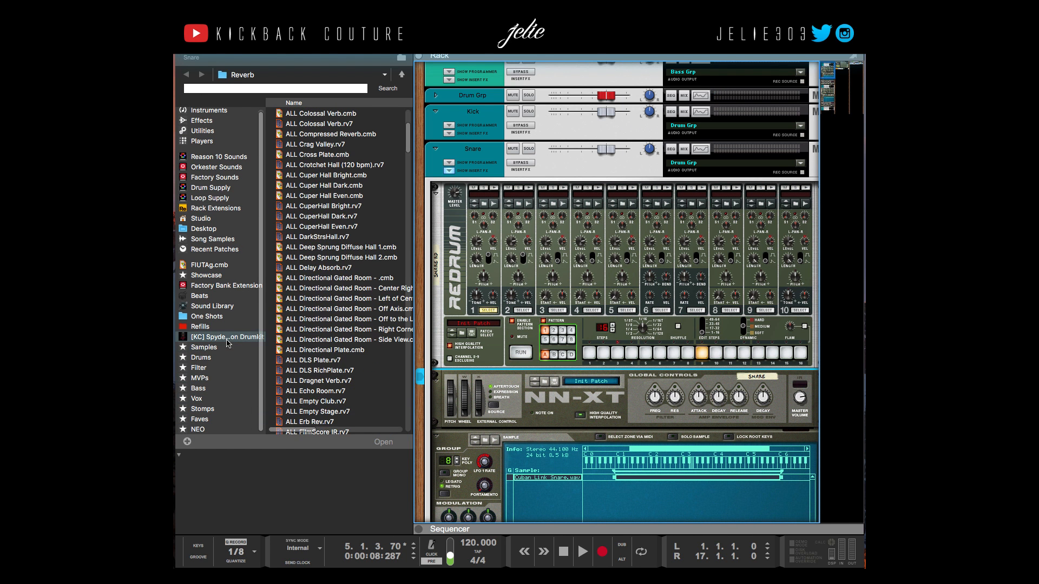
click(228, 340)
click(307, 124)
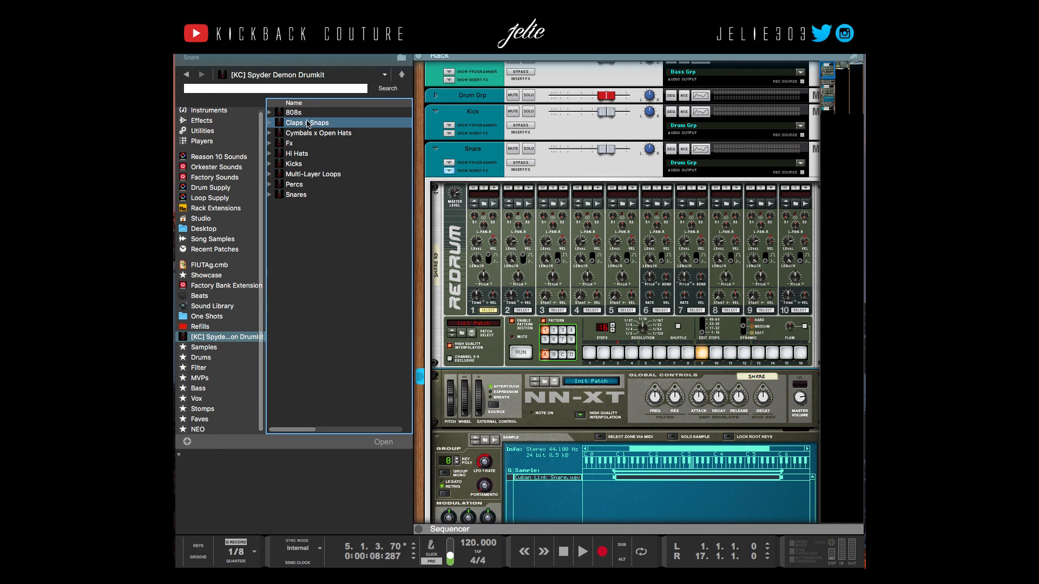
double_click(296, 195)
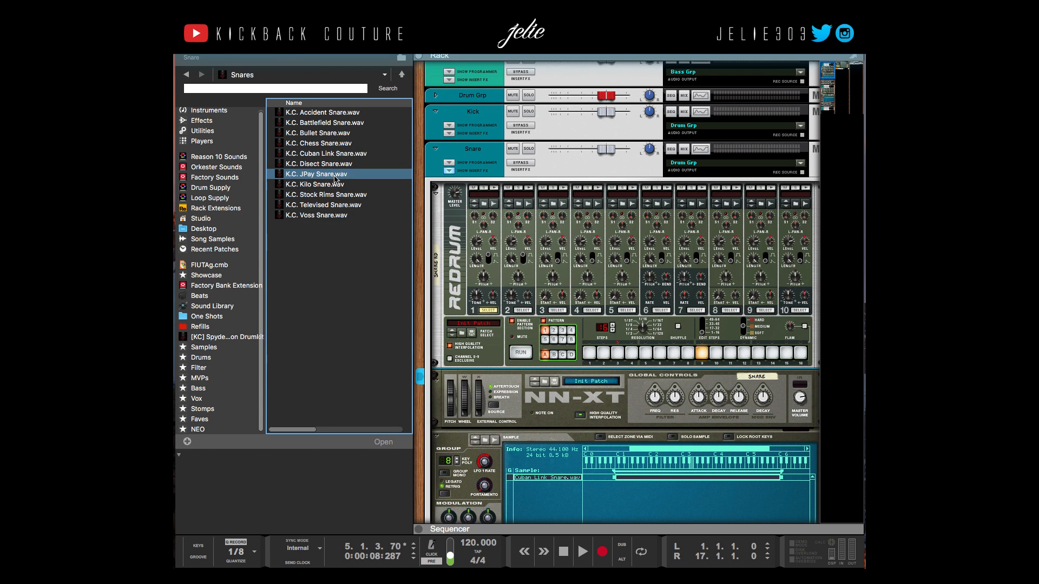
Audition the Voss, Televised and Stock Rims snares, load K.C. Stock Rims Snare.wav into the Snare's NN-XT, and close the browser.
click(337, 215)
click(337, 205)
click(336, 194)
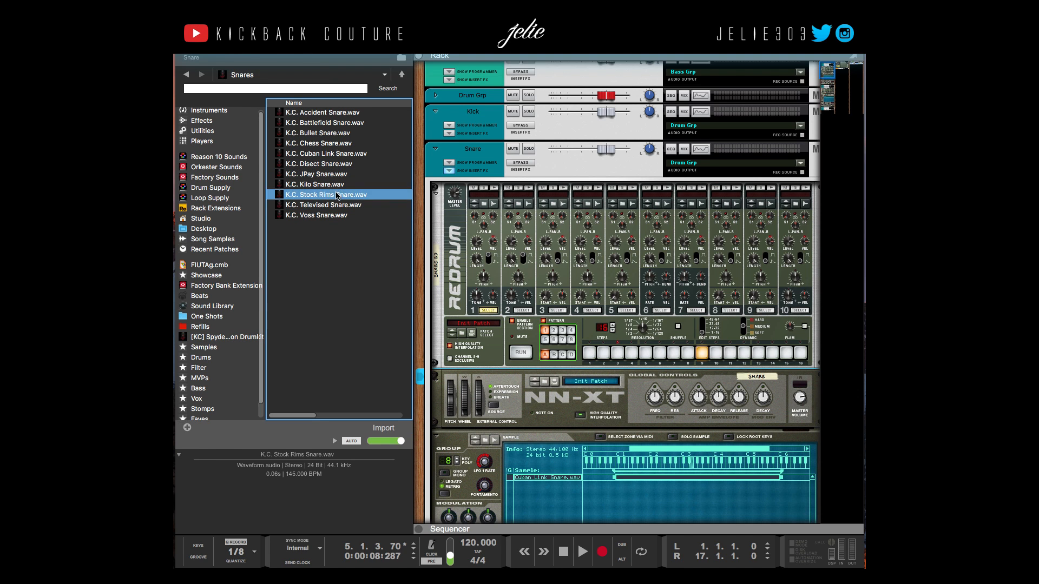
scroll(454, 259, down, 5)
drag(334, 196, 575, 363)
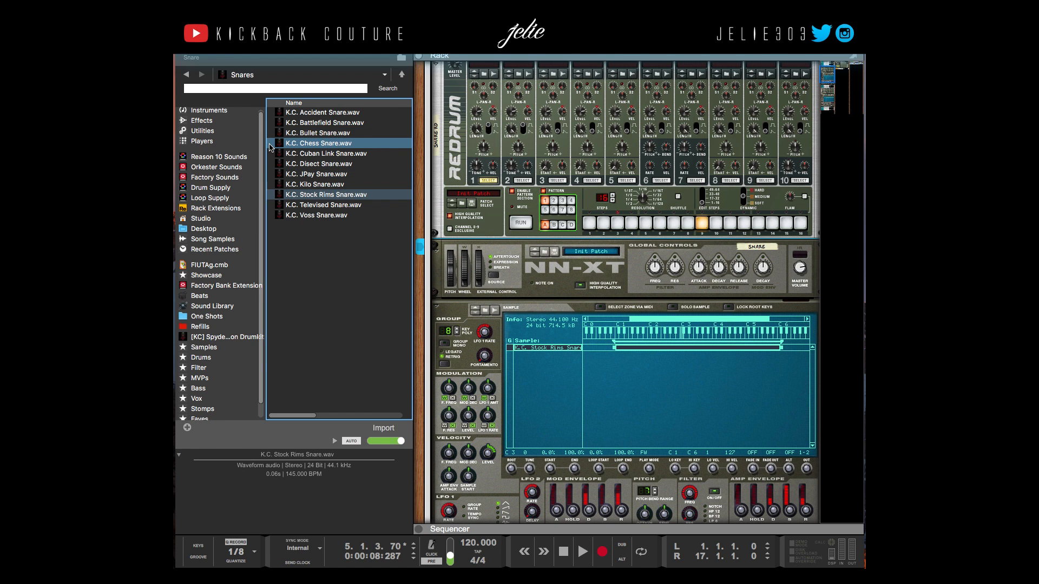
key(F3)
Return the song position to bar 1 and enlarge the sequencer to fill the workspace.
key(shift+Return)
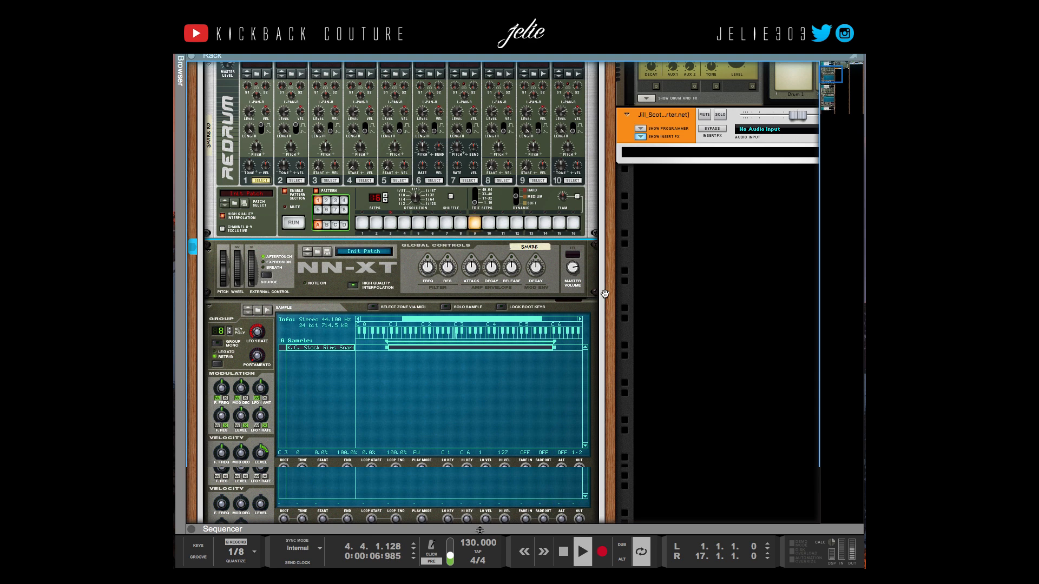
scroll(401, 324, up, 5)
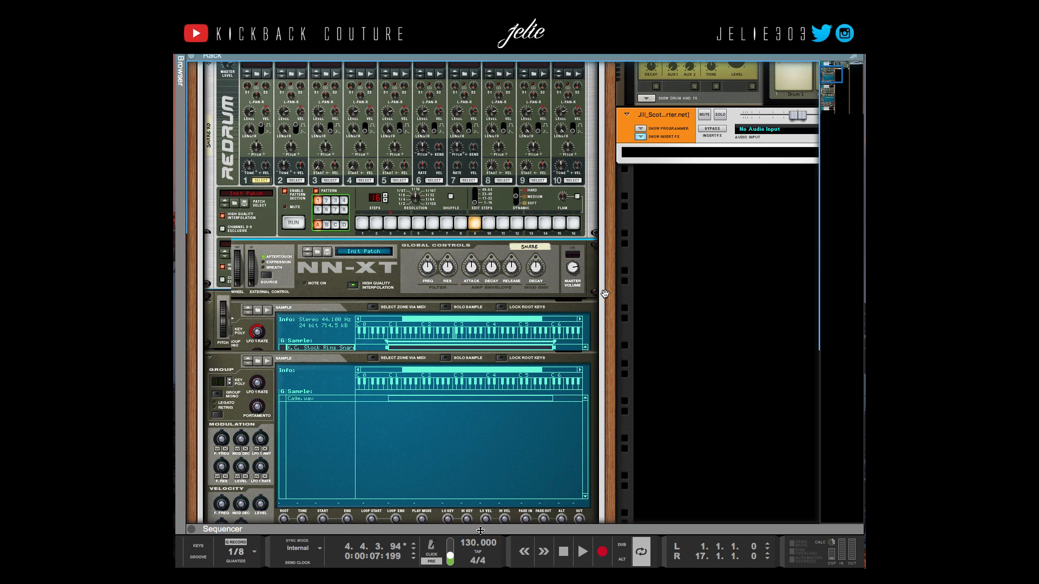
drag(481, 530, 481, 60)
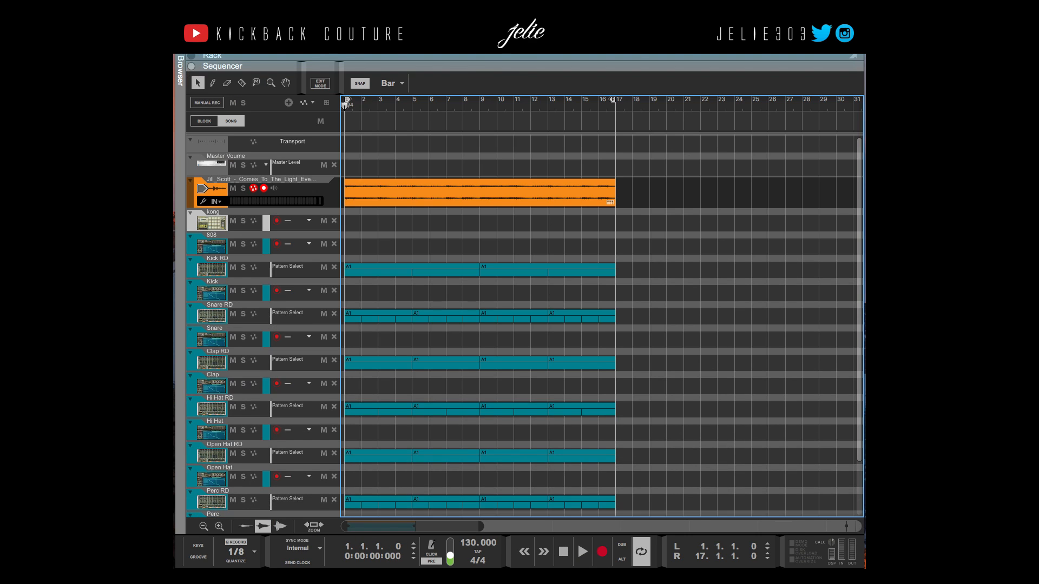
Try transposing the song sample's audio clip by -4 semitones.
click(457, 204)
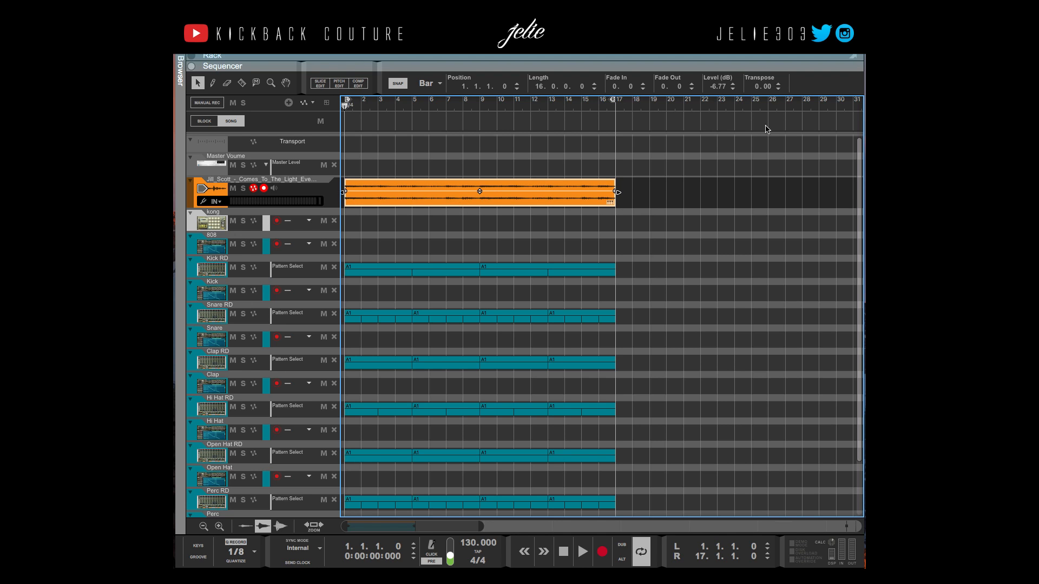
double_click(756, 88)
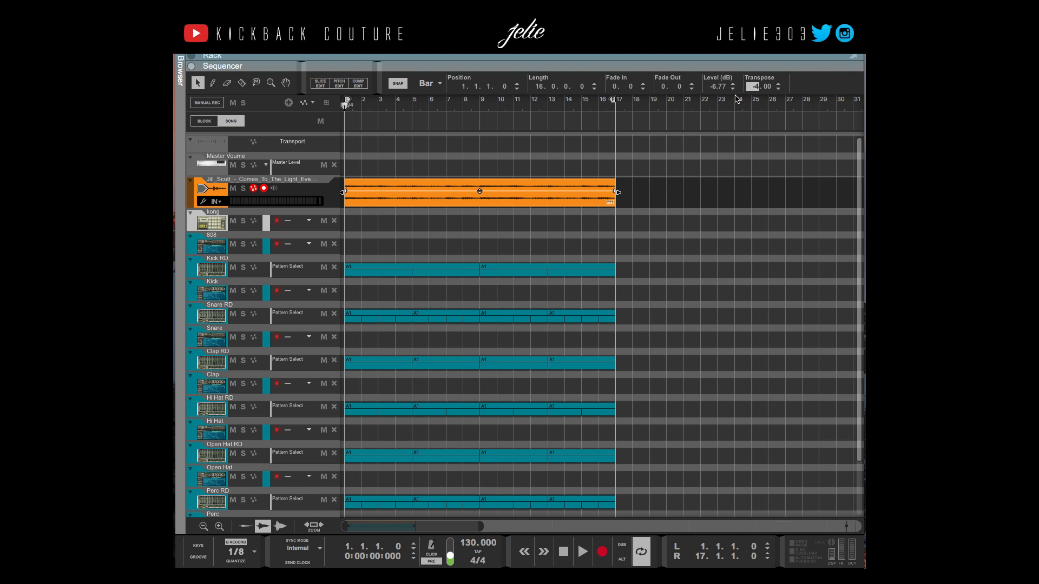
key(Return)
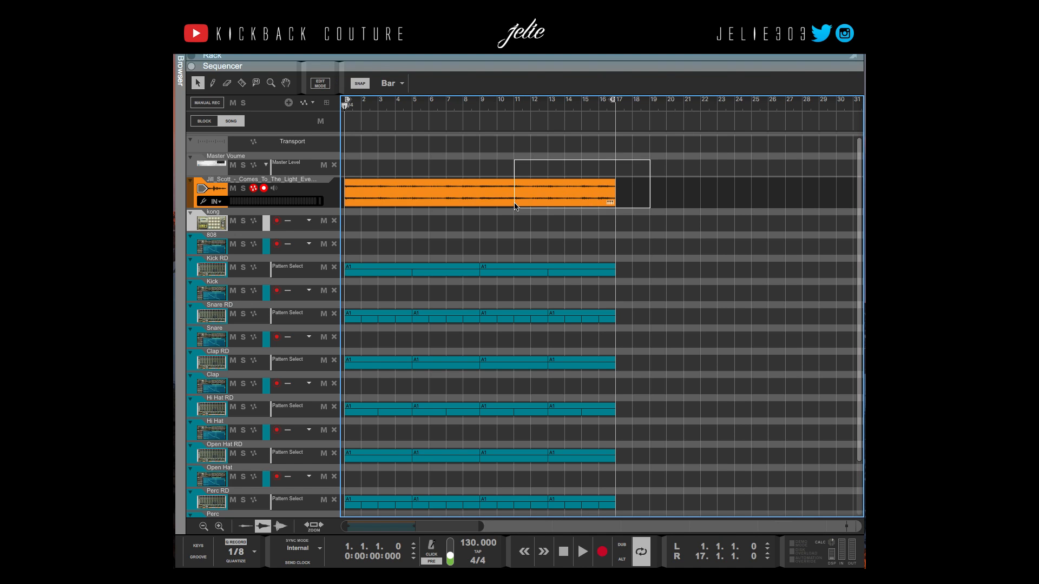
click(754, 87)
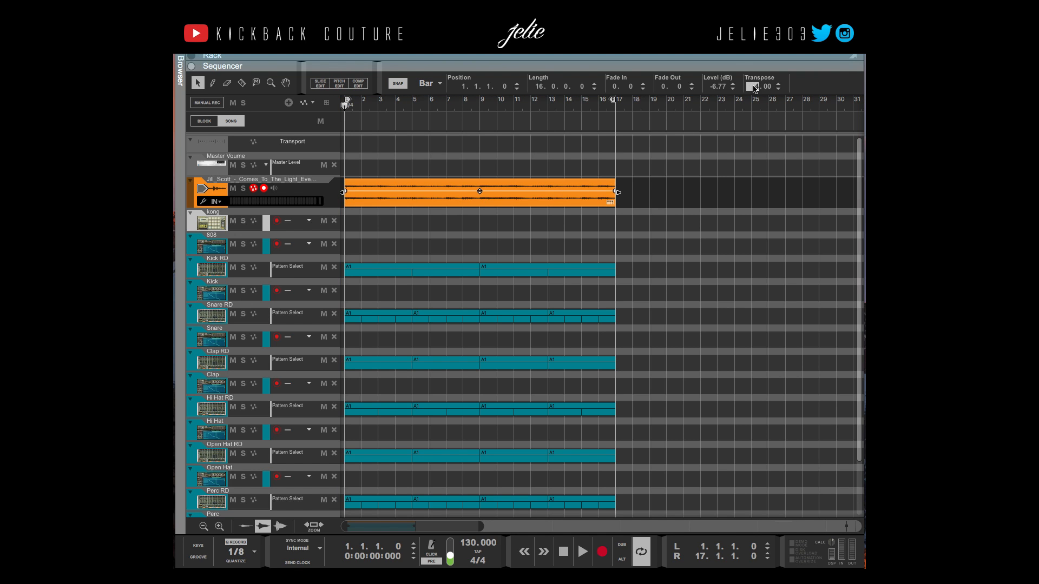
key(Return)
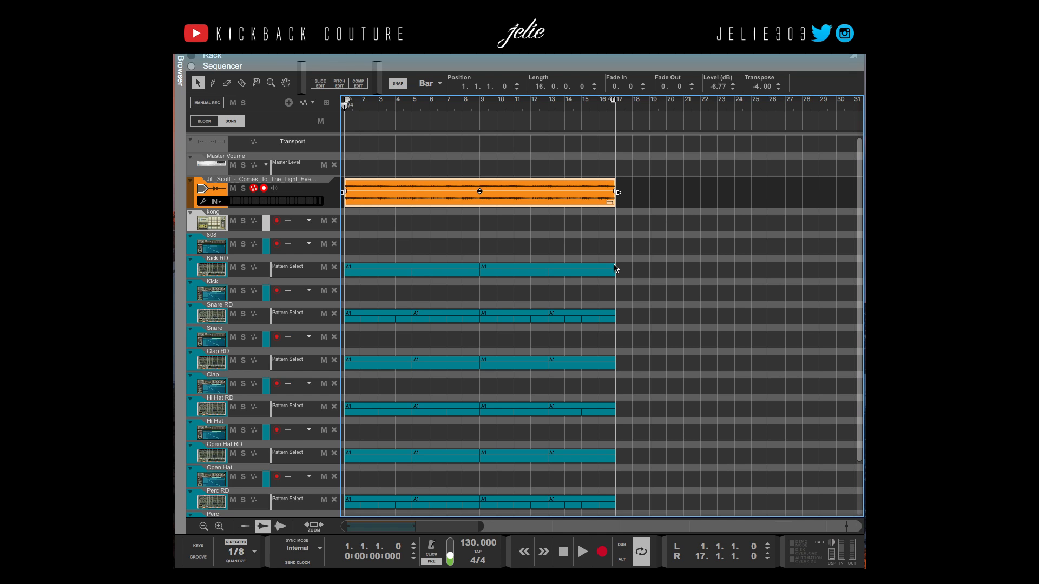
Try the Vocal stretch and transpose type on the sample clip and play the song from bar 1.
right_click(528, 212)
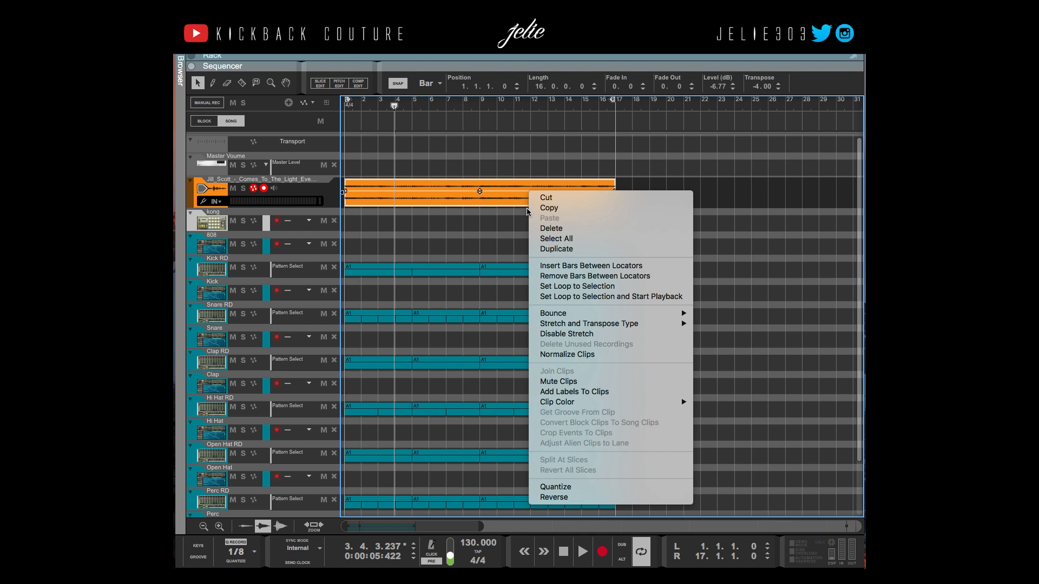
click(469, 201)
right_click(469, 199)
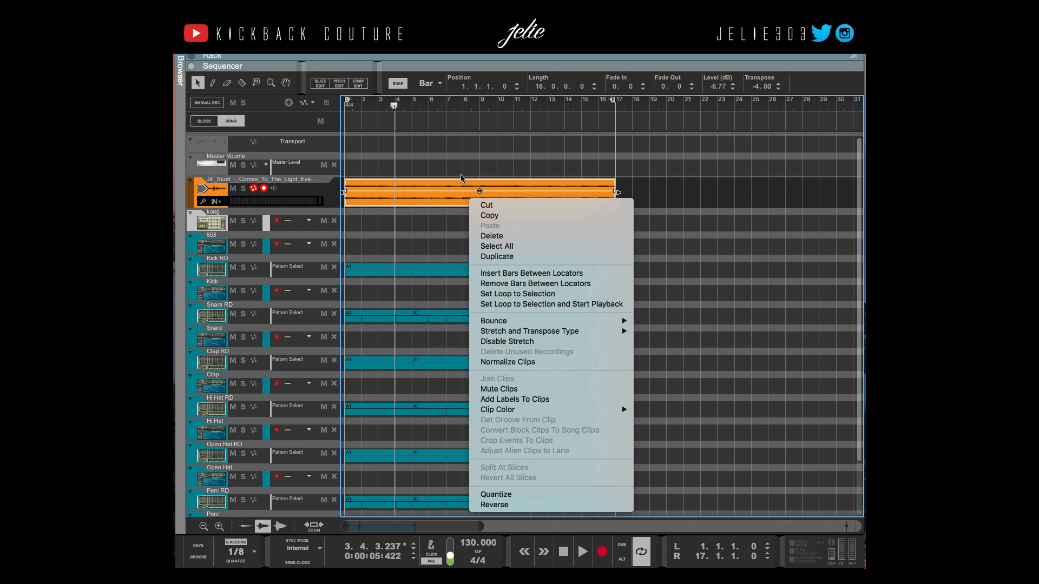
click(461, 164)
right_click(464, 193)
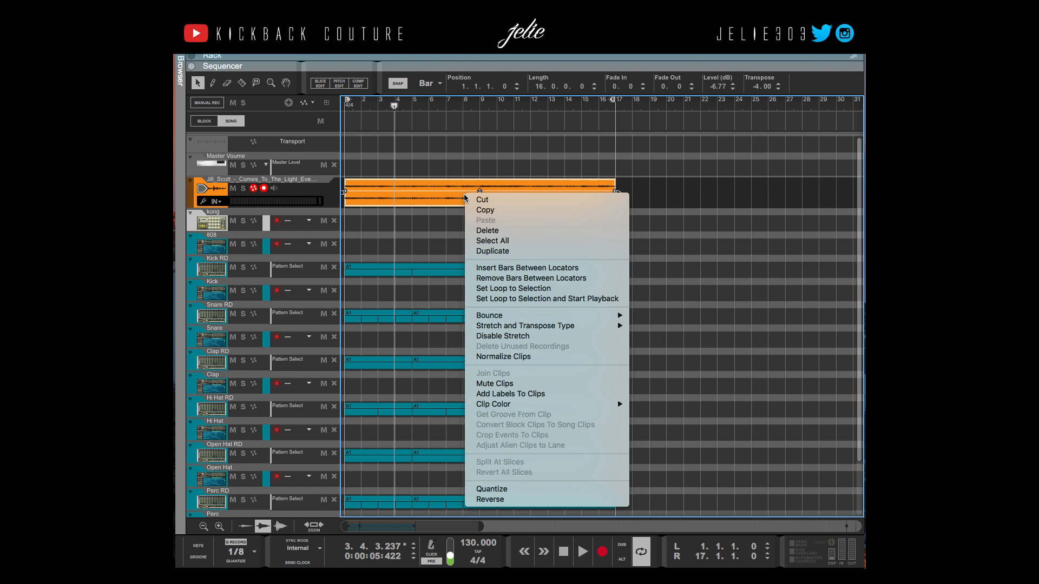
mouse_move(523, 327)
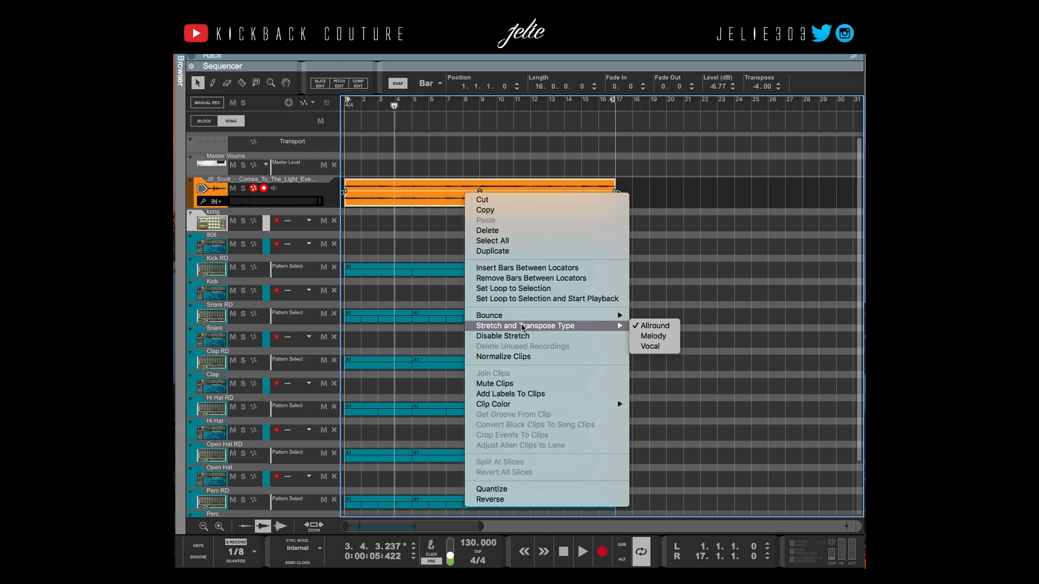
click(651, 346)
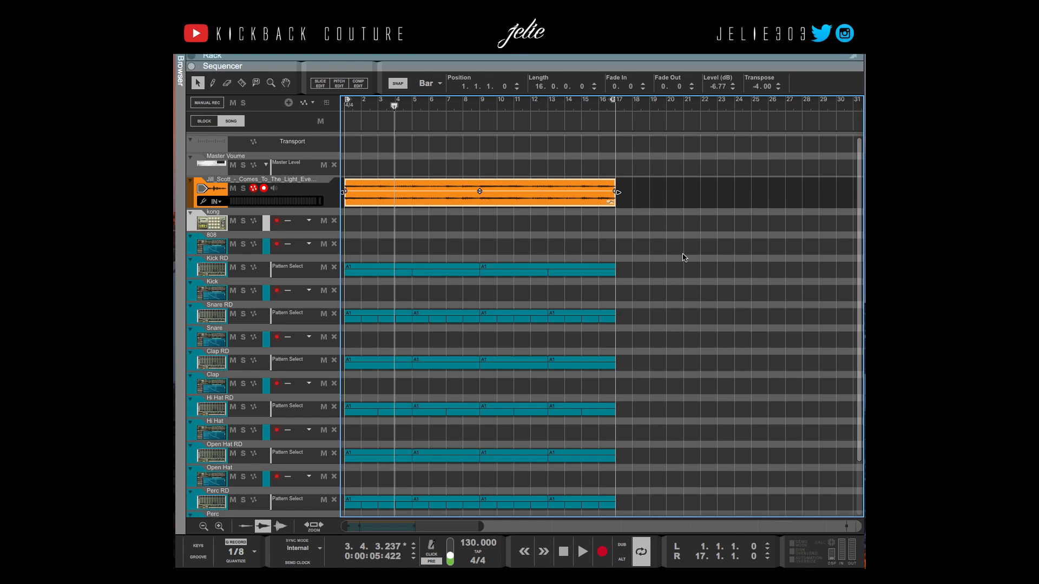
key(shift+Return)
key(space)
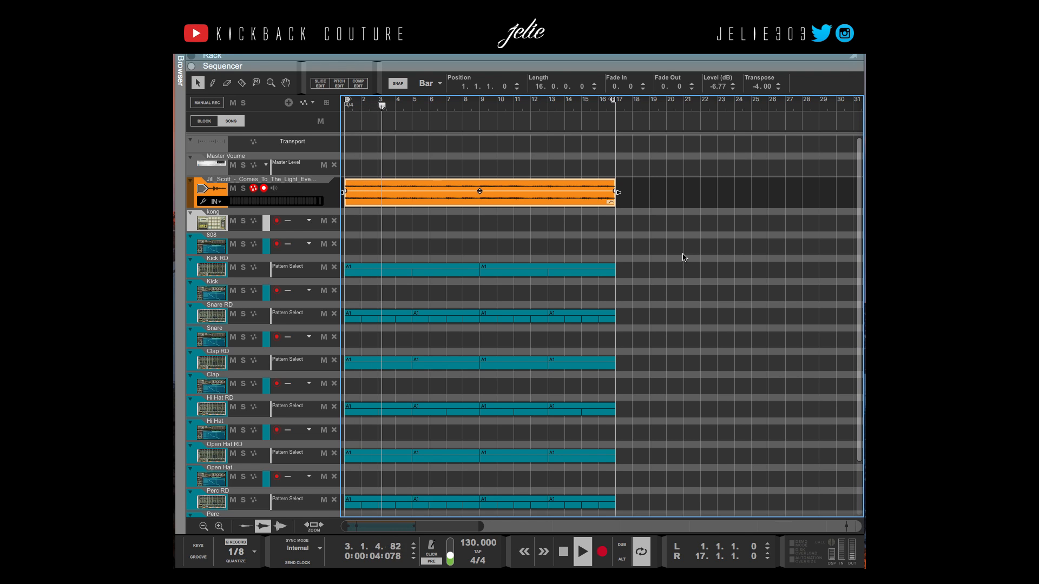
key(space)
Set the sample clip's stretch and transpose type to Melody and play the song from bar 1.
right_click(572, 204)
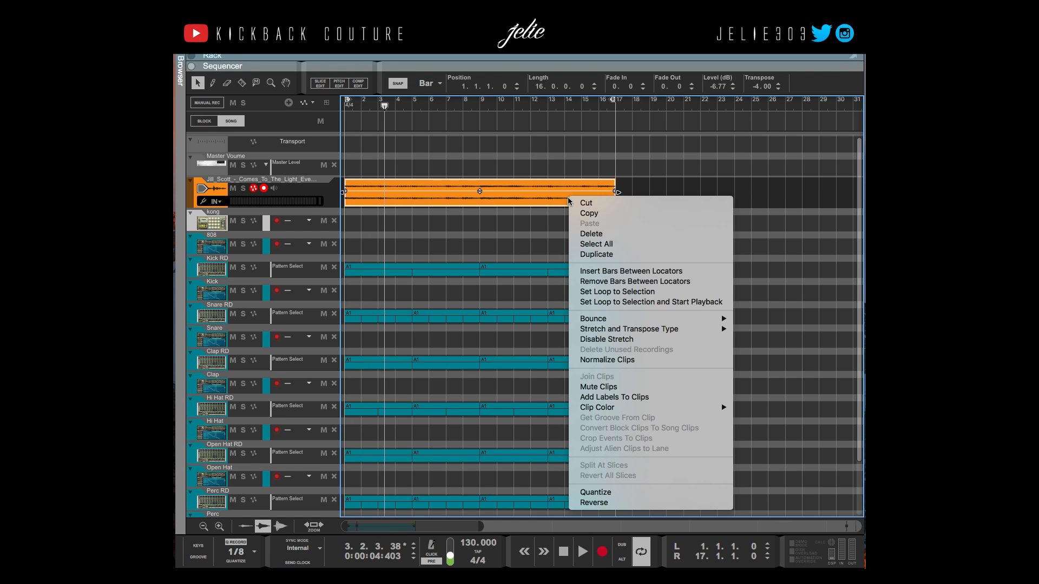
mouse_move(614, 330)
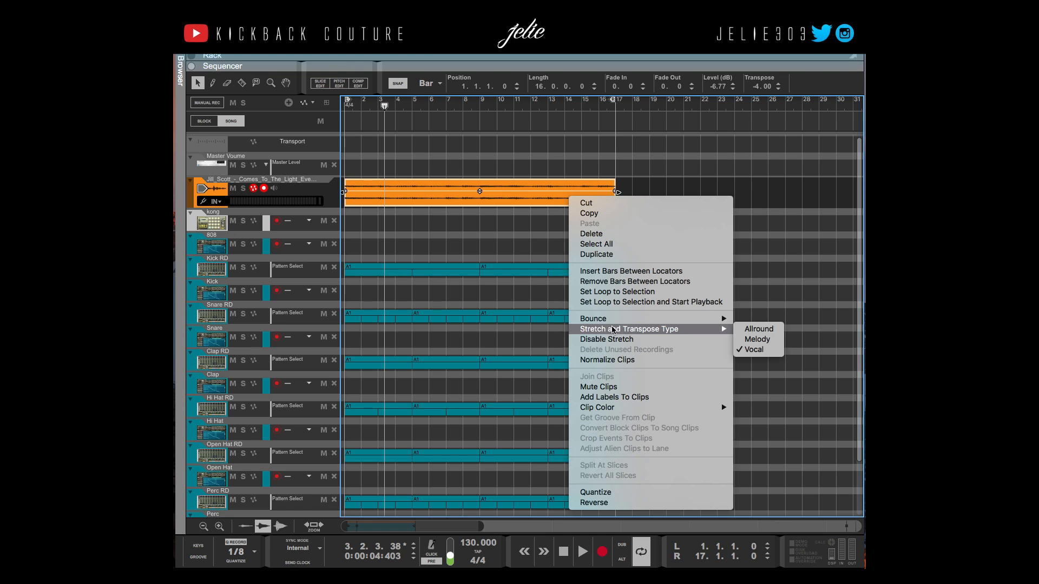
click(780, 340)
key(Home)
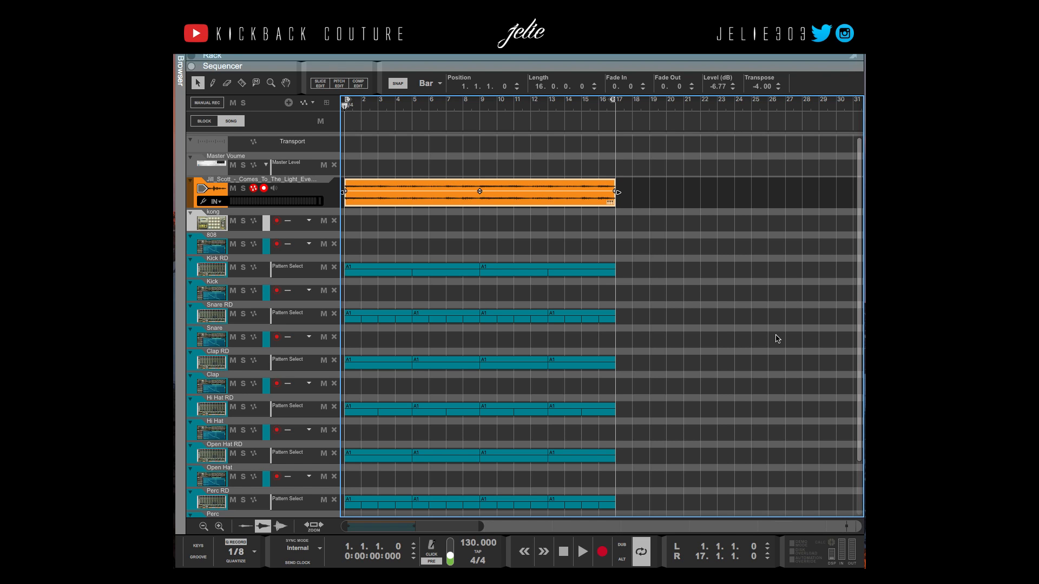
key(space)
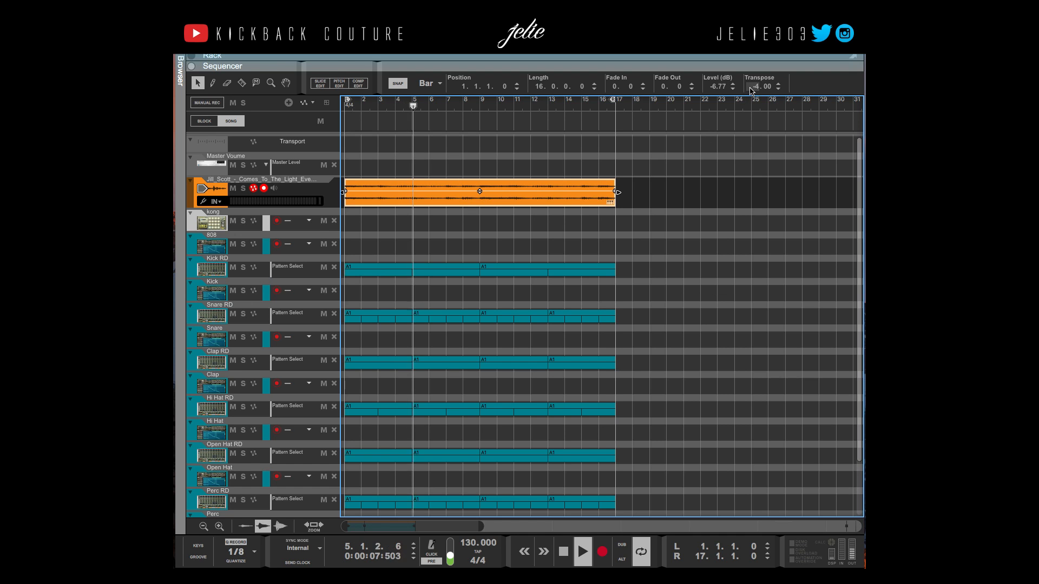
Set the sample clip's transposition to 0.00, deselect the clip, and play the song from bar 1.
drag(751, 90, 751, 87)
key(space)
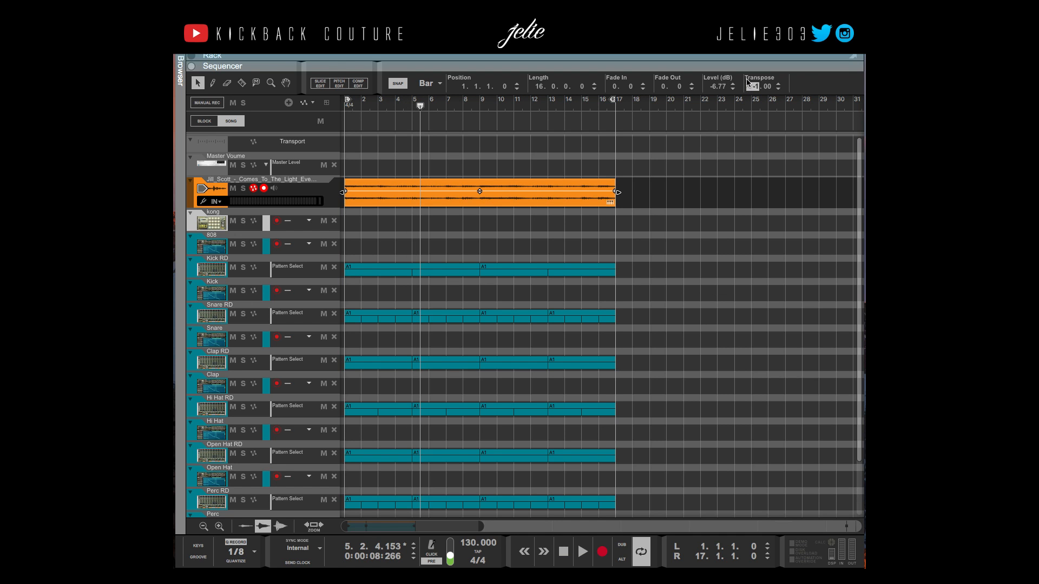
click(731, 185)
key(Home)
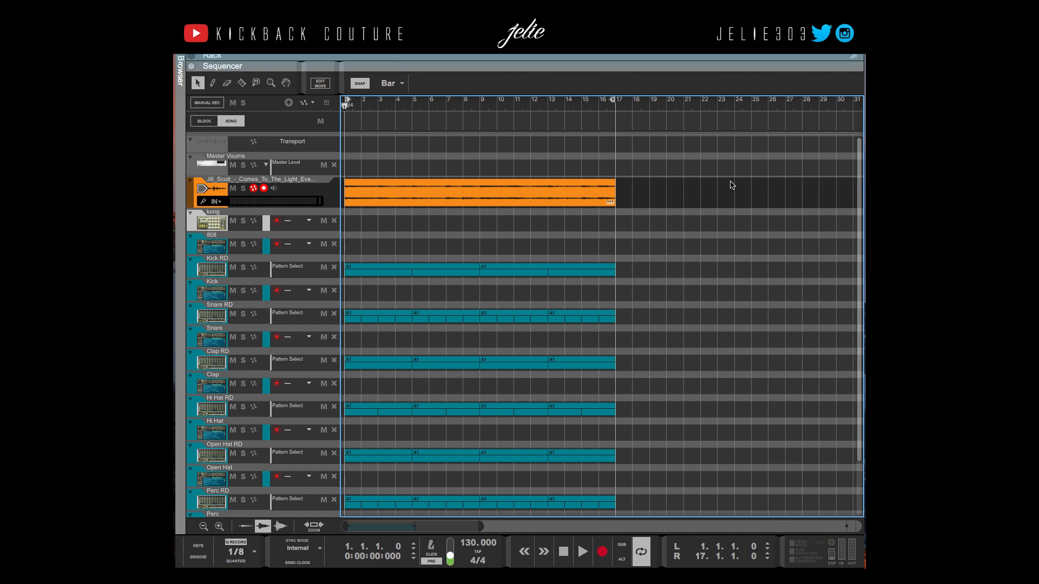
key(space)
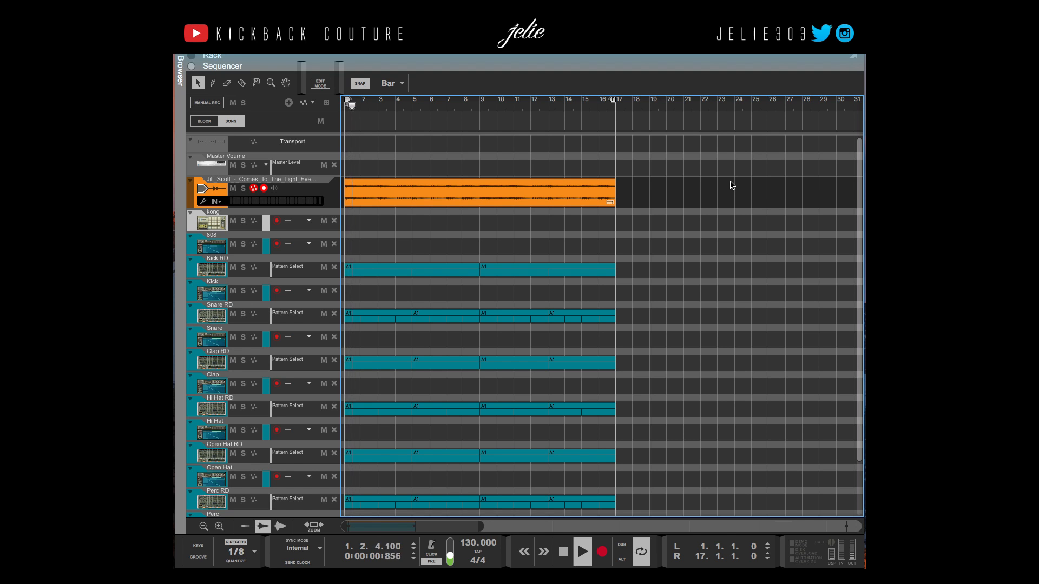
key(space)
Check the sample clip's stretch and transpose type options, and play the song from bar 1.
right_click(384, 193)
mouse_move(487, 325)
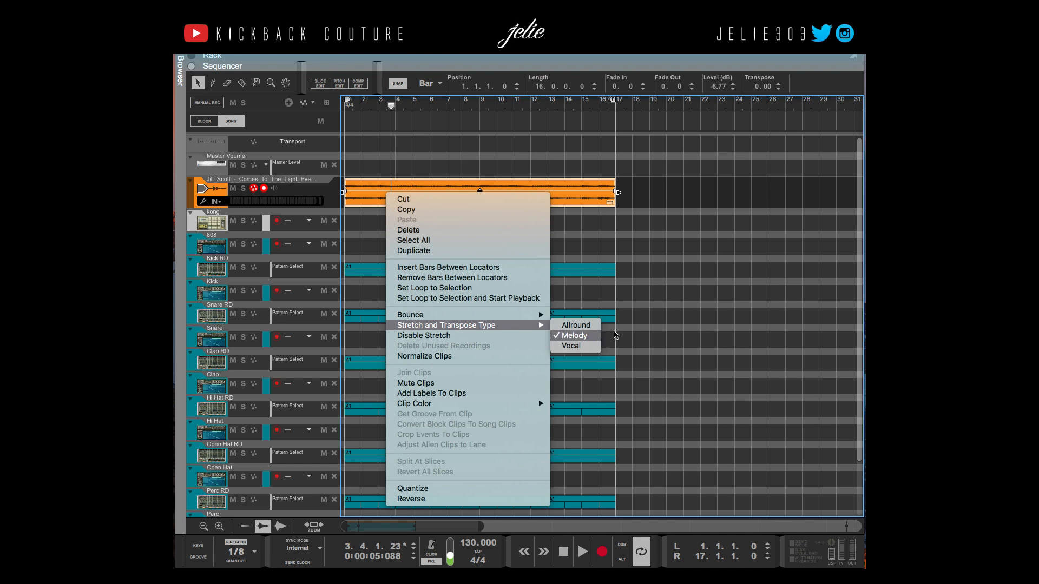
click(633, 244)
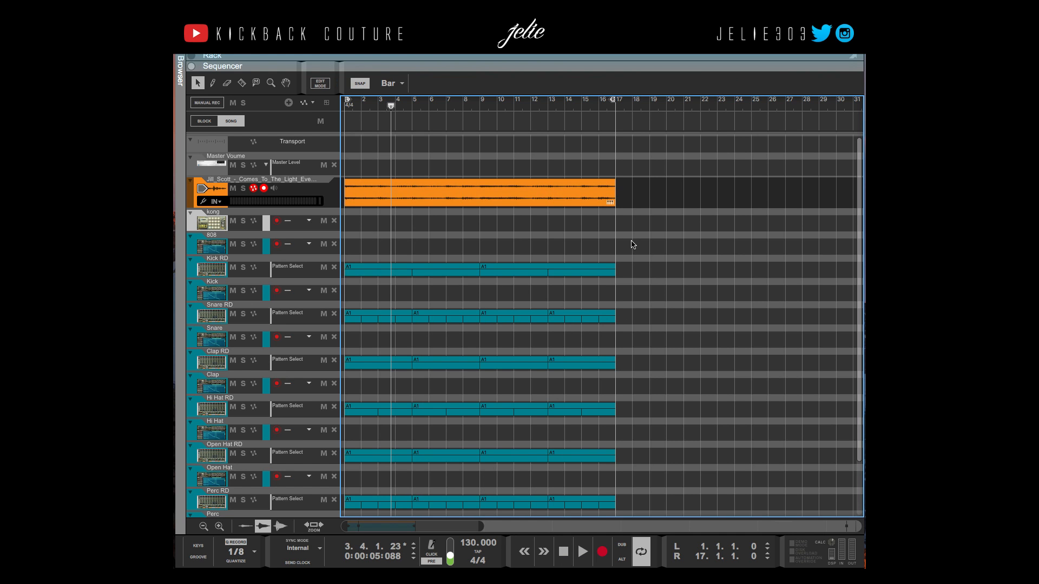
key(Home)
key(space)
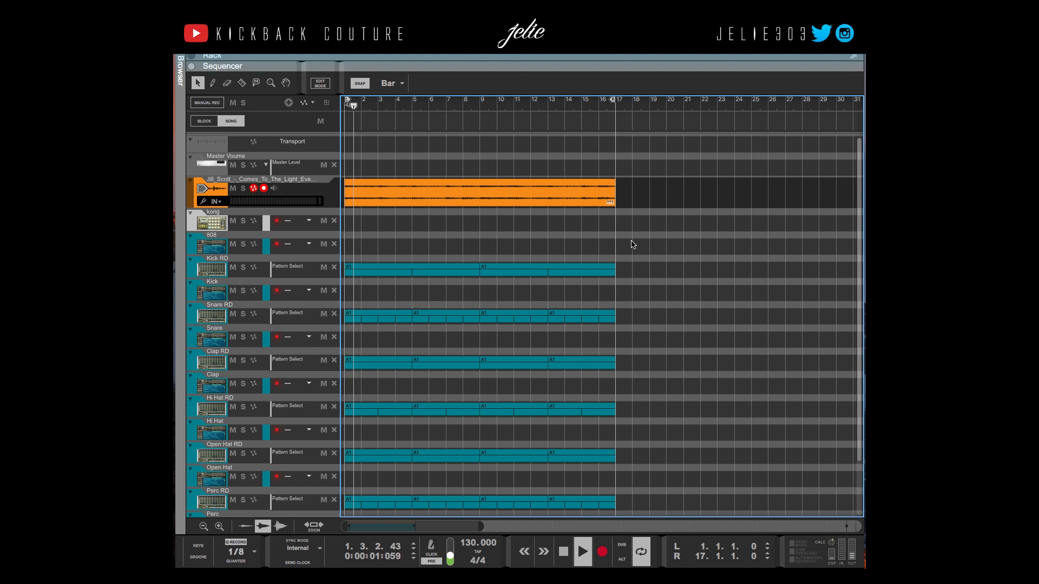
key(space)
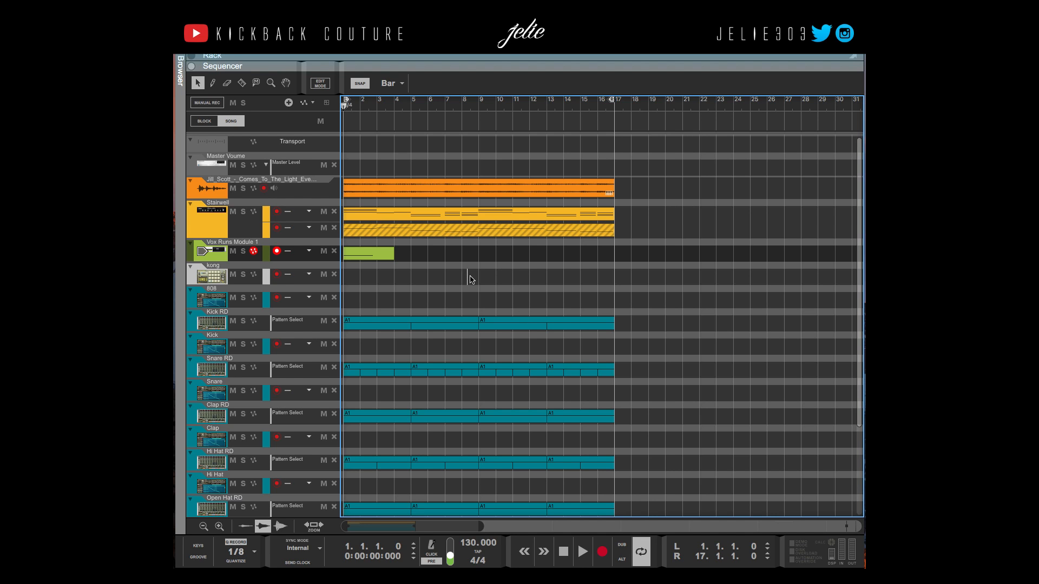
Review the clips on the song sample, Stairwell and Vox tracks, play the 16-bar beat, and return to bar 1.
drag(646, 156, 357, 260)
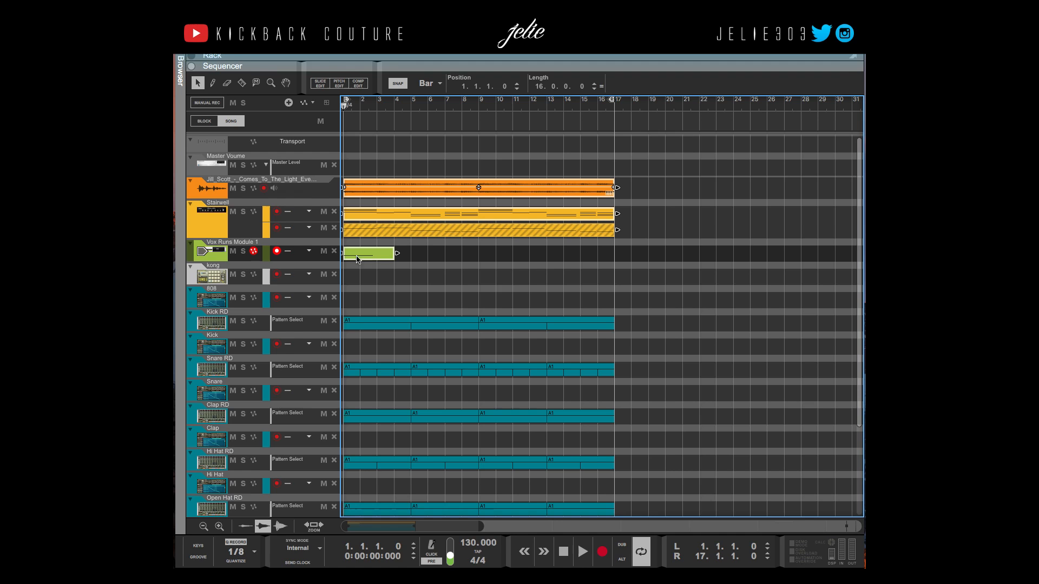
click(523, 289)
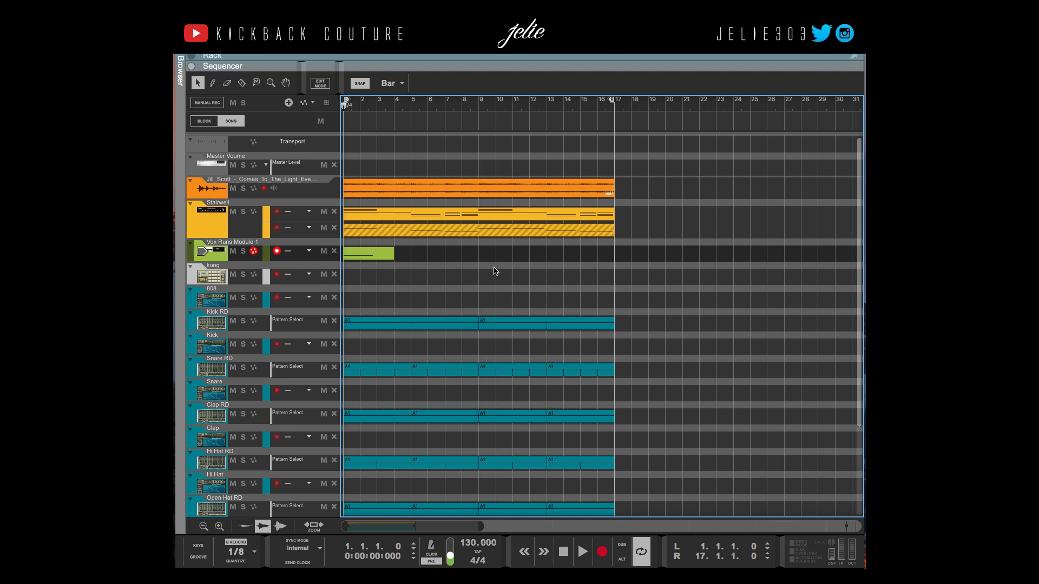
key(space)
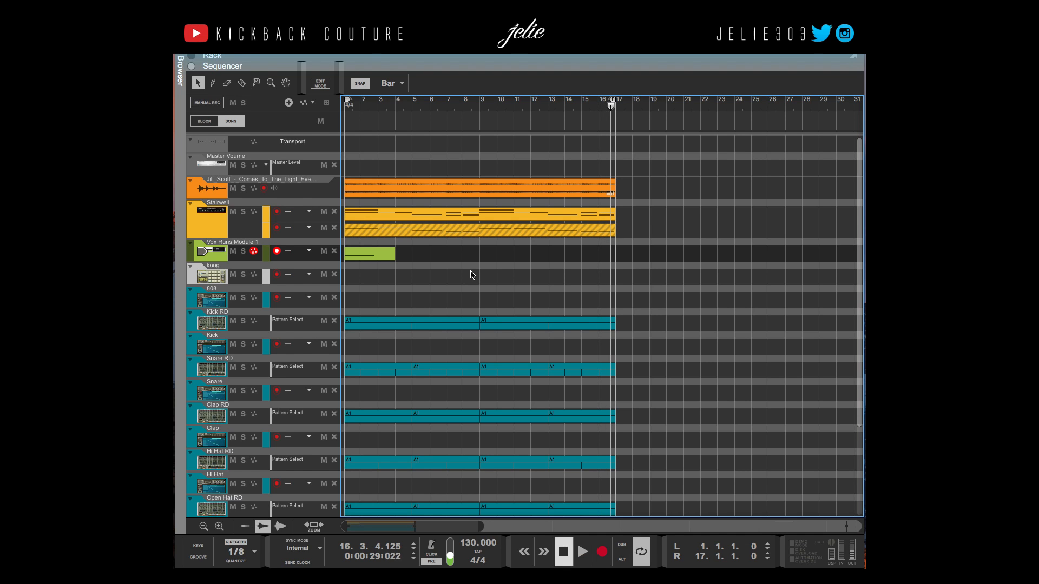
key(space)
key(Home)
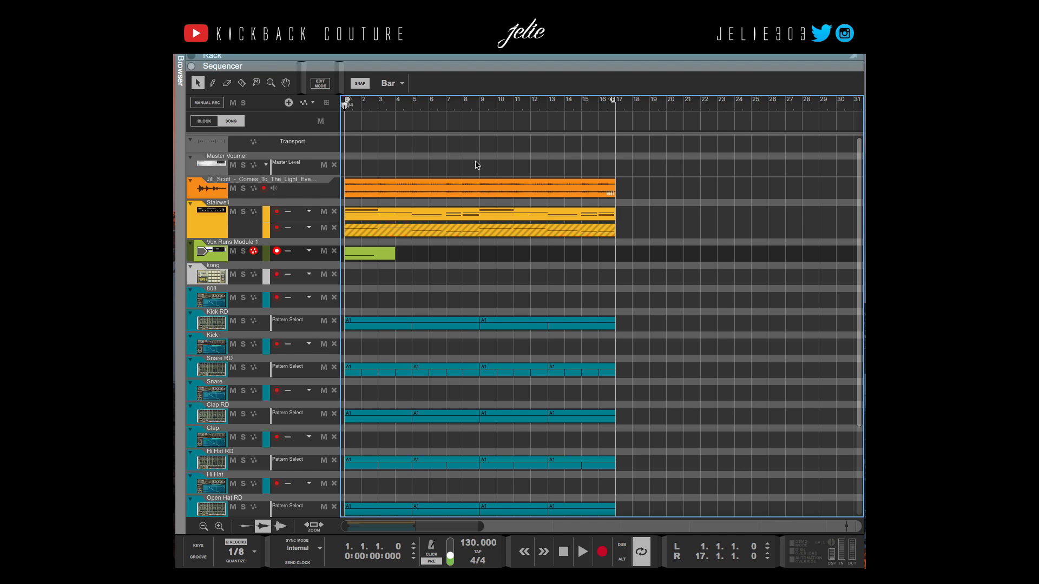
click(562, 33)
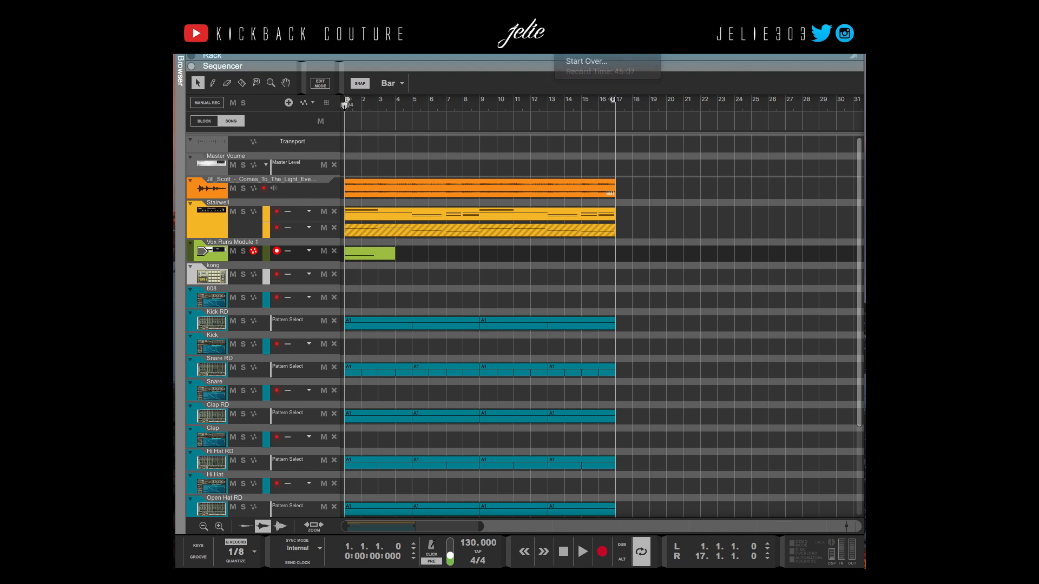